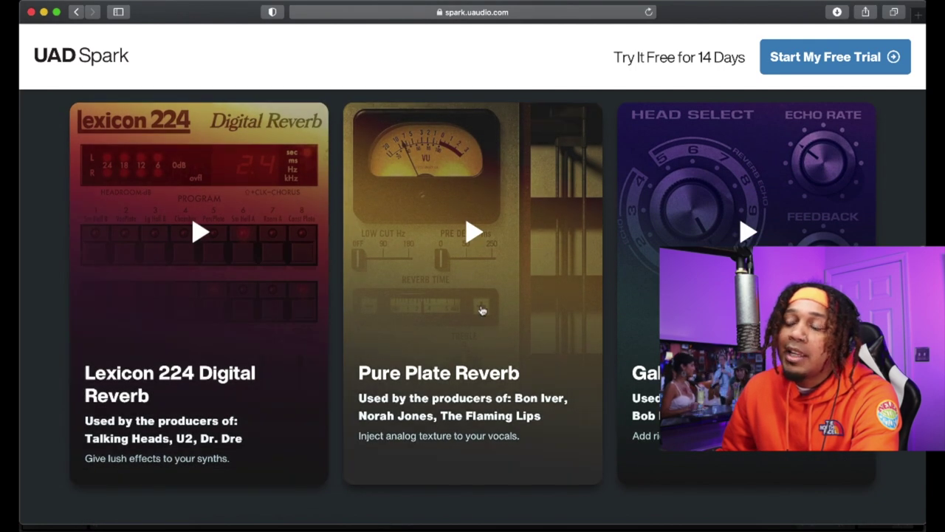
- Look through the effects and UAD Instruments listed on the UAD Spark page, ending at the Opal Morphing Synthesizer
scroll(473, 289, down, 1)
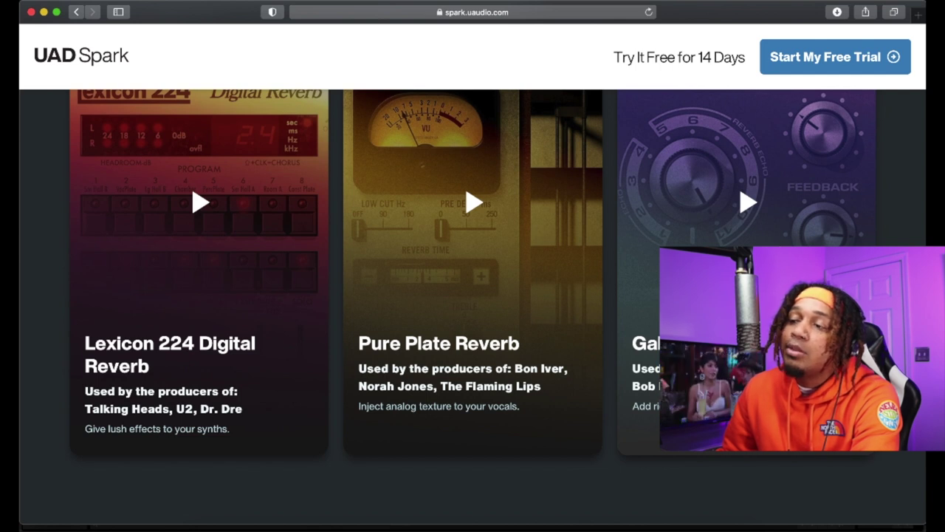
scroll(885, 67, down, 10)
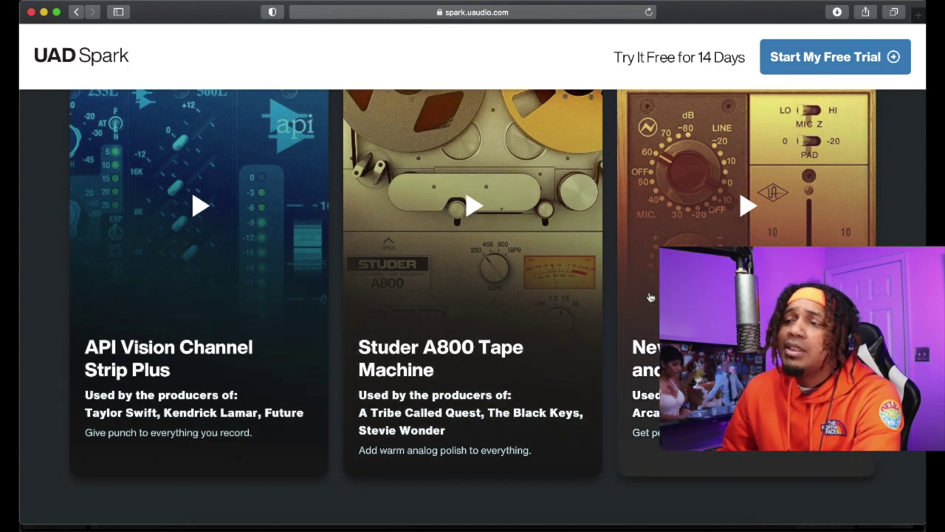
scroll(558, 297, up, 1)
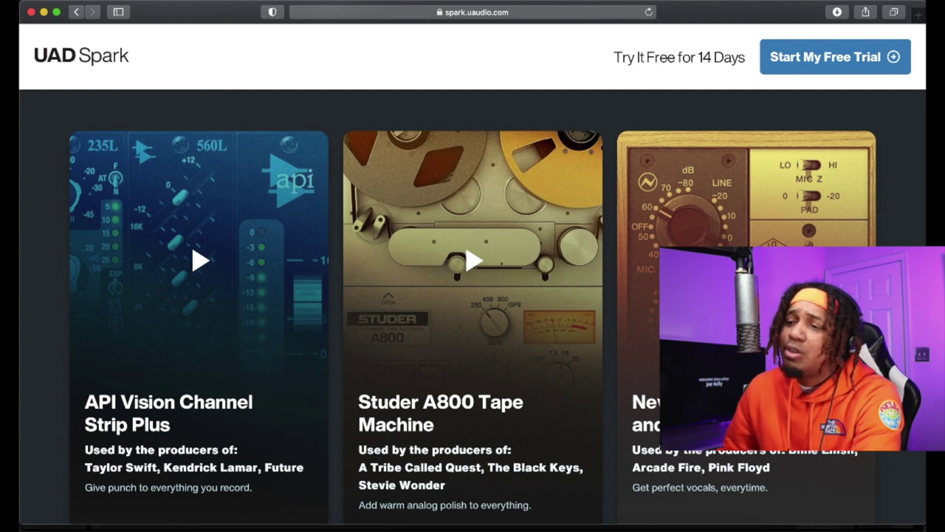
scroll(472, 295, down, 1)
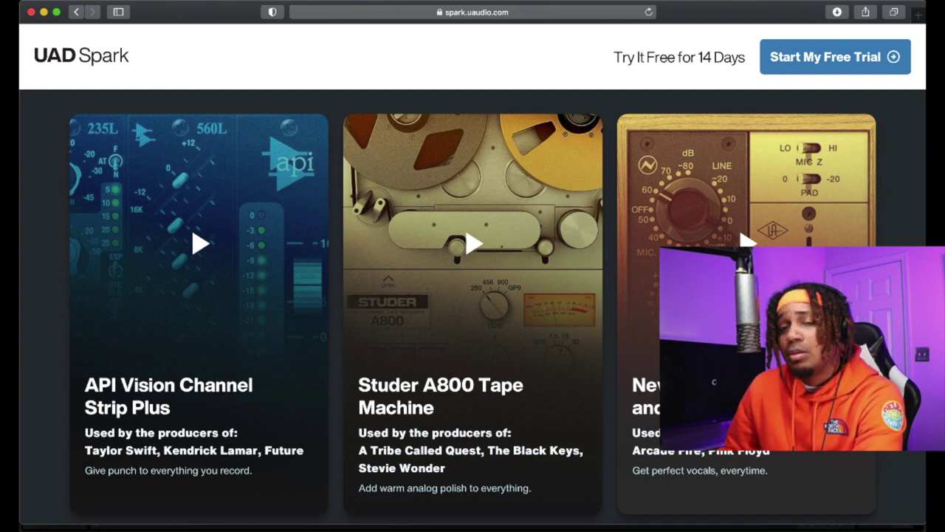
scroll(472, 295, down, 10)
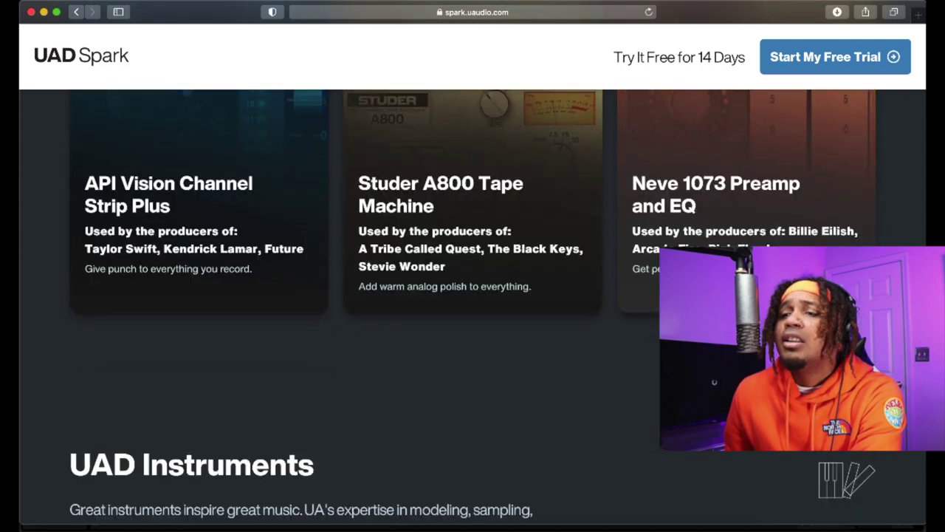
scroll(472, 295, down, 8)
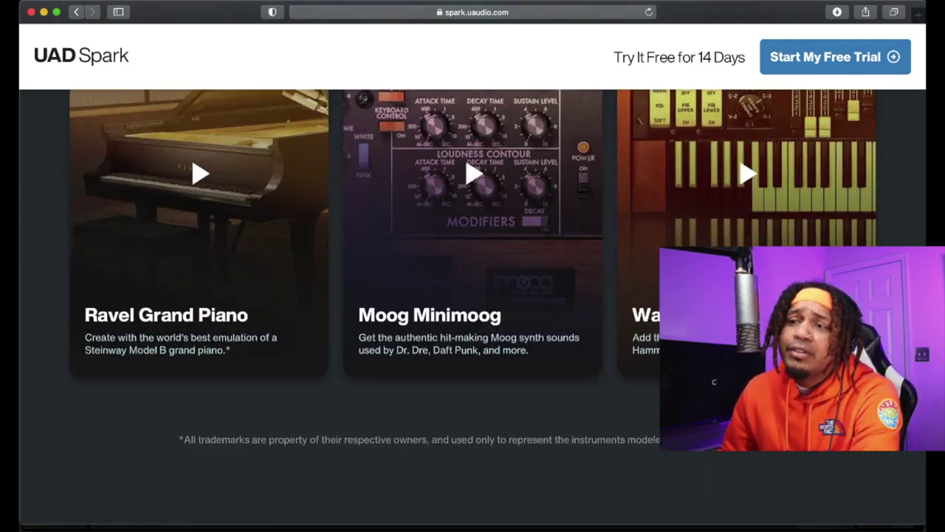
scroll(472, 296, up, 5)
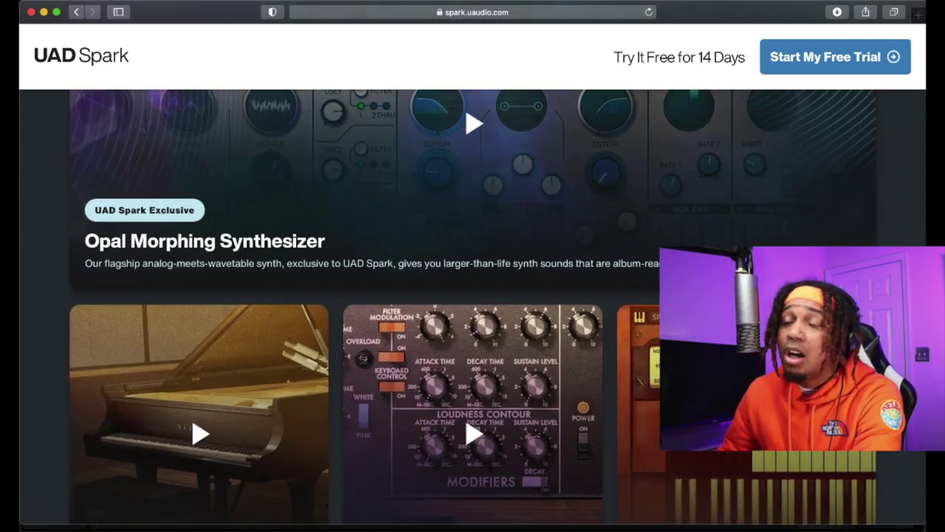
scroll(472, 296, up, 4)
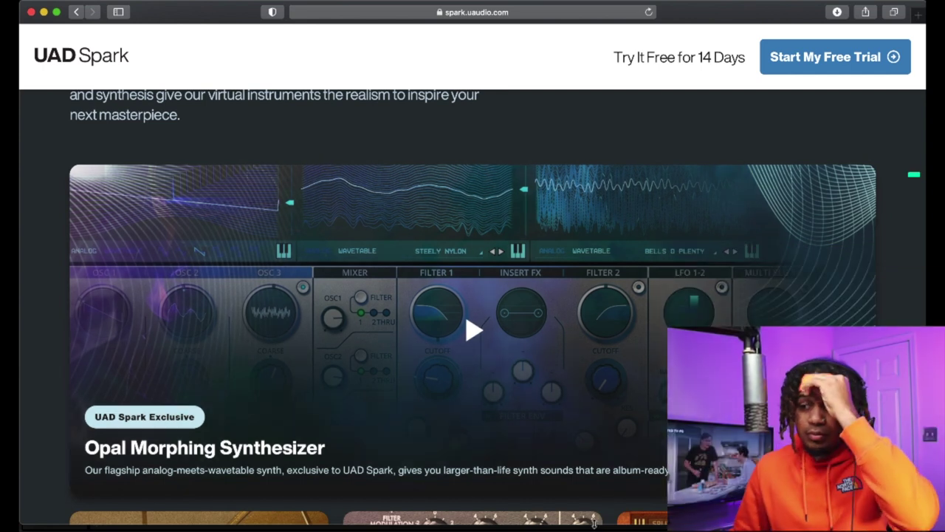
- Switch to Pro Tools, check the input channels in the Universal Audio Console mixer, and return to Pro Tools
click(587, 526)
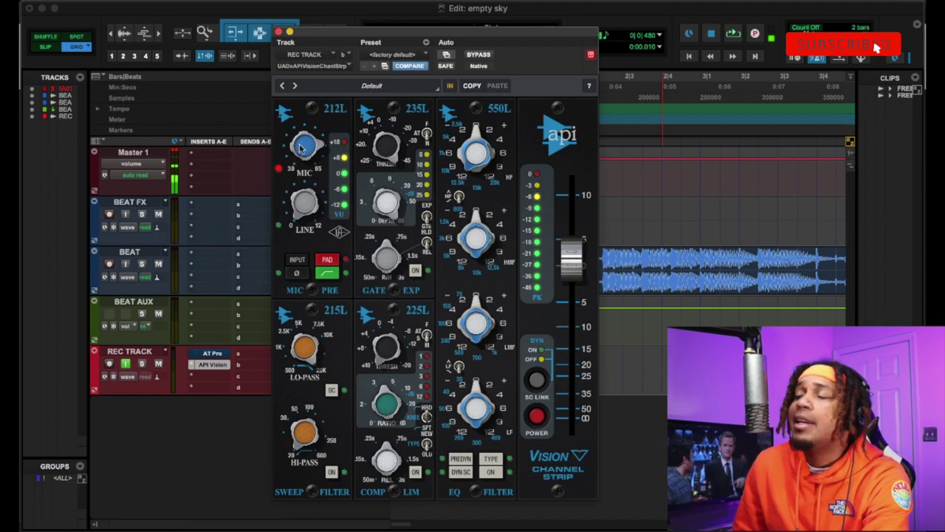
click(621, 521)
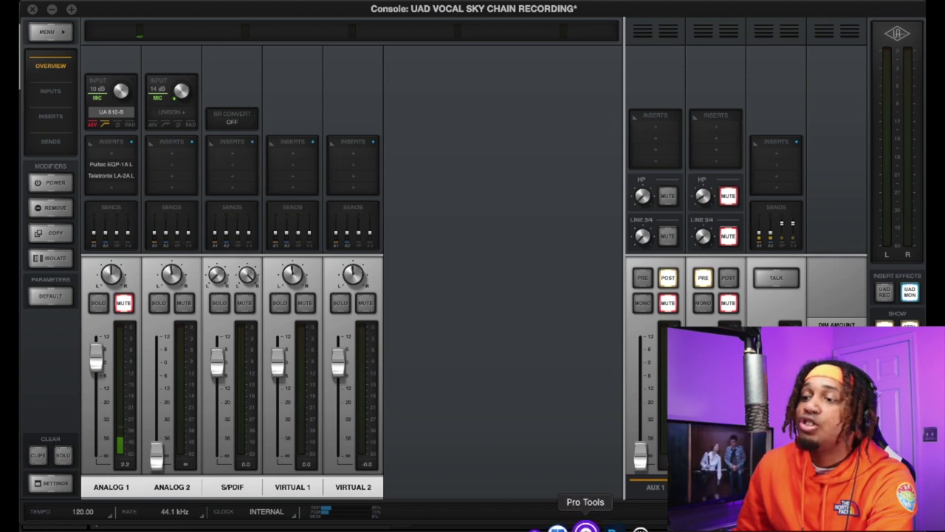
click(590, 525)
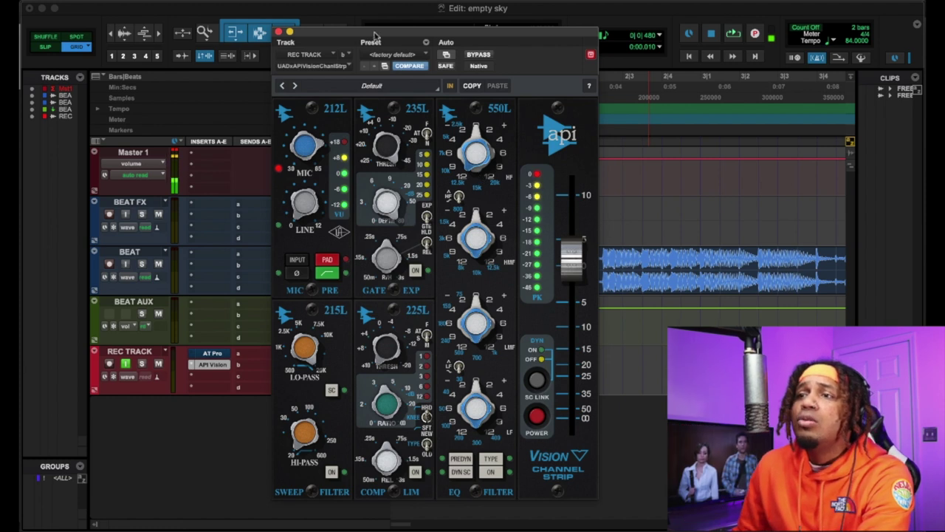
- Engage the low-cut filter in the API Vision Channel Strip's mic preamp section and close the plug-in
drag(367, 35, 377, 42)
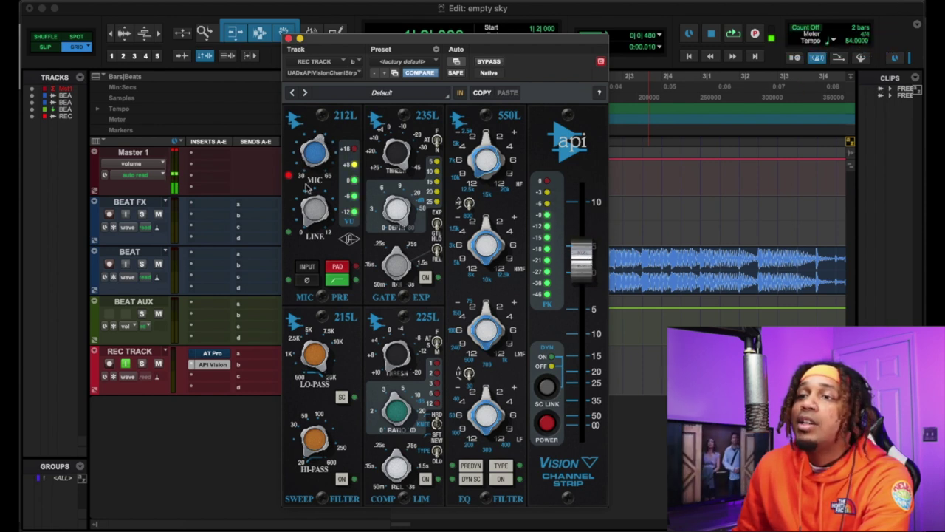
click(306, 273)
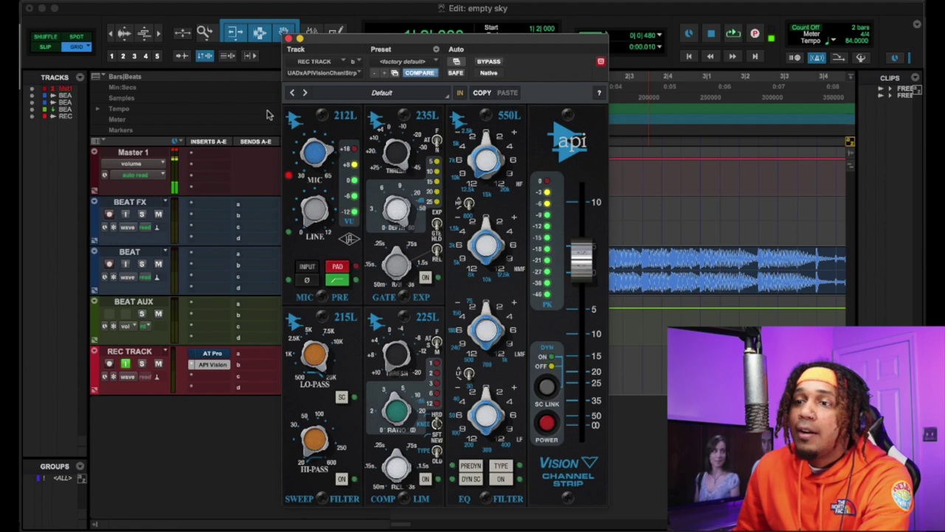
click(338, 285)
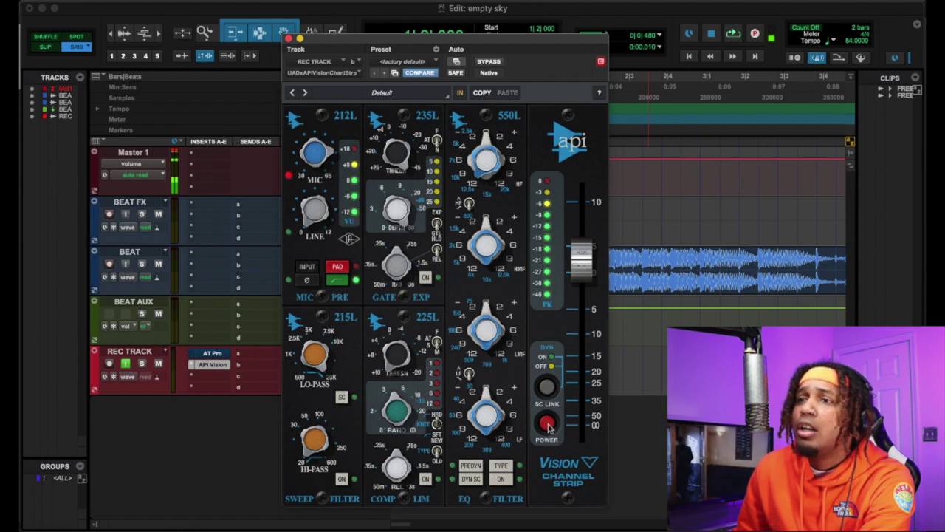
click(289, 37)
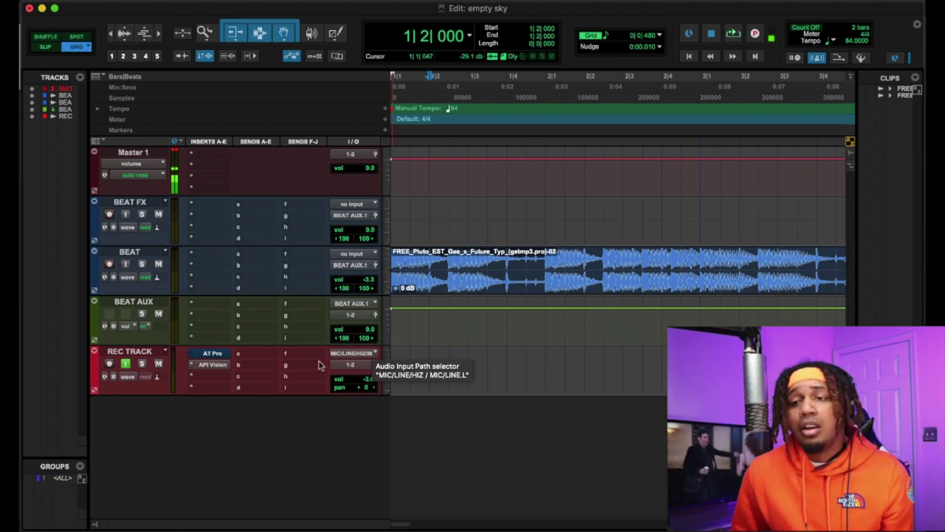
- Set the key to D and the scale to Minor in REC TRACK's Auto-Tune Pro
click(219, 355)
click(467, 120)
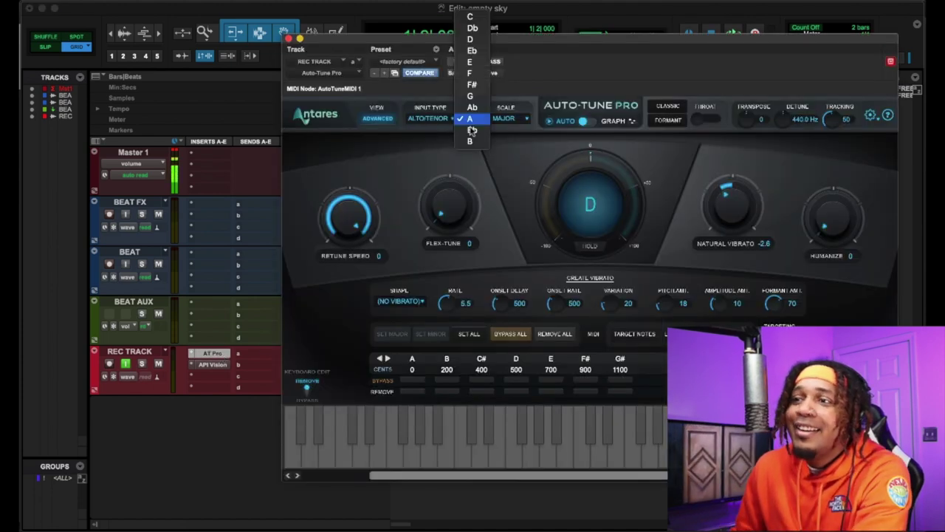
click(473, 39)
click(489, 119)
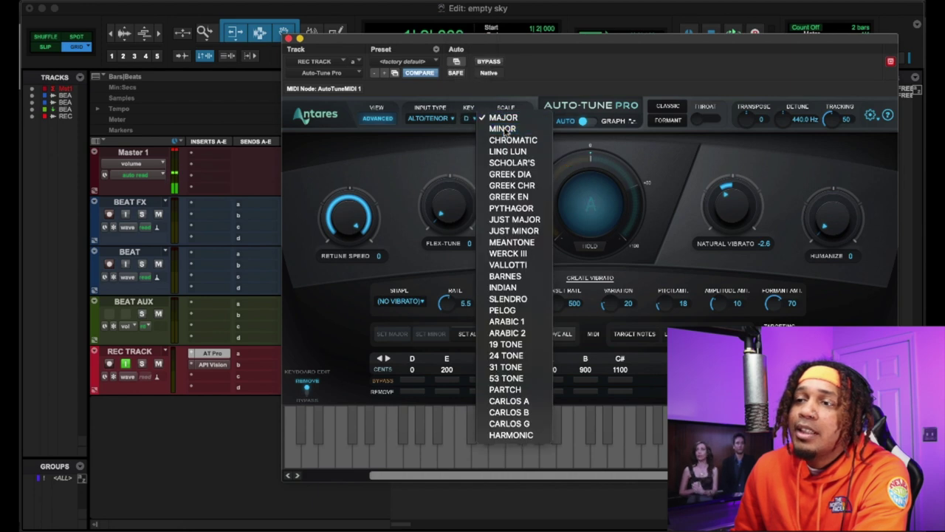
click(503, 139)
- Set Auto-Tune Pro's input type to Low Male and its retune speed to 5, and close the plug-in
click(437, 122)
click(433, 128)
drag(352, 226, 355, 218)
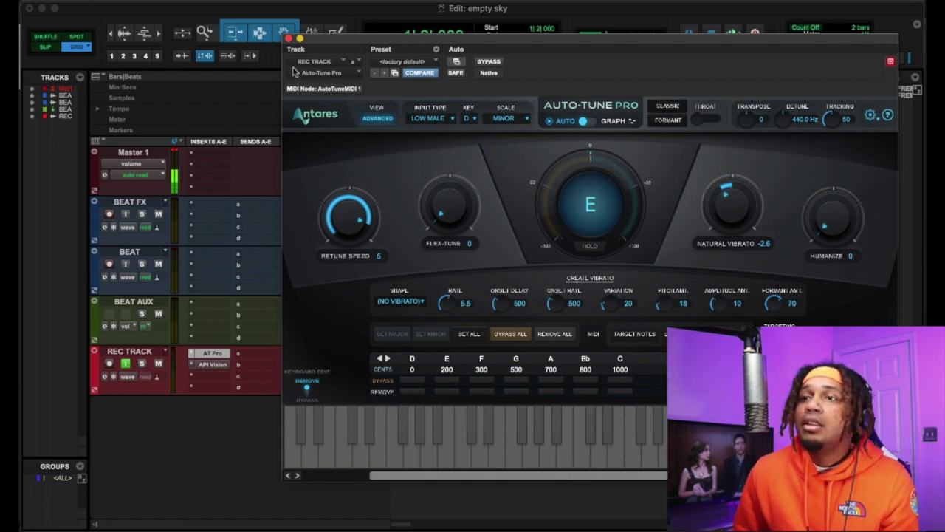
click(289, 39)
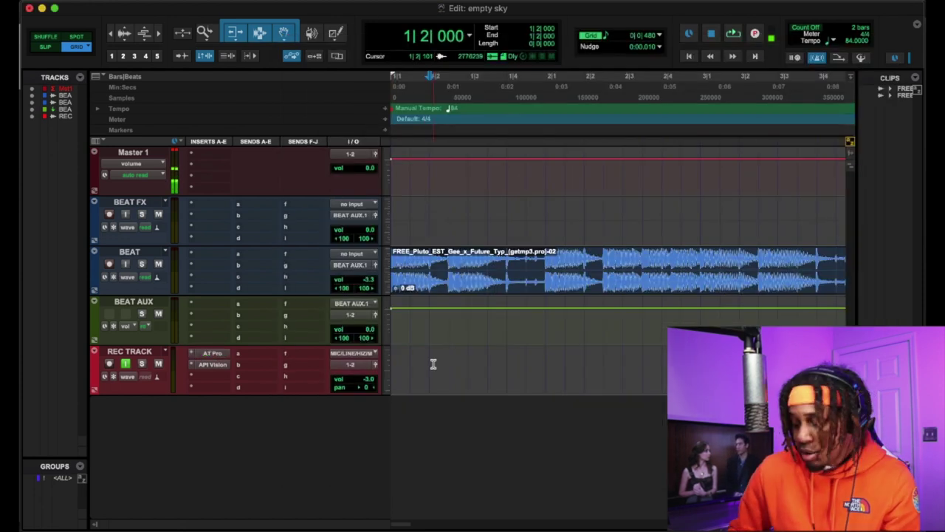
- Play the session from the beginning and switch on the gate and hi-pass filter in REC TRACK's API Vision plug-in
key(Return)
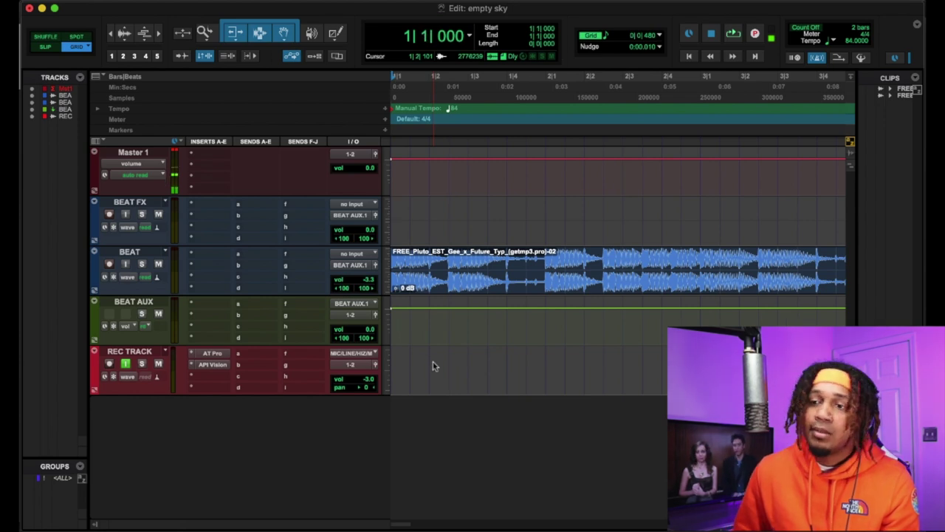
key(space)
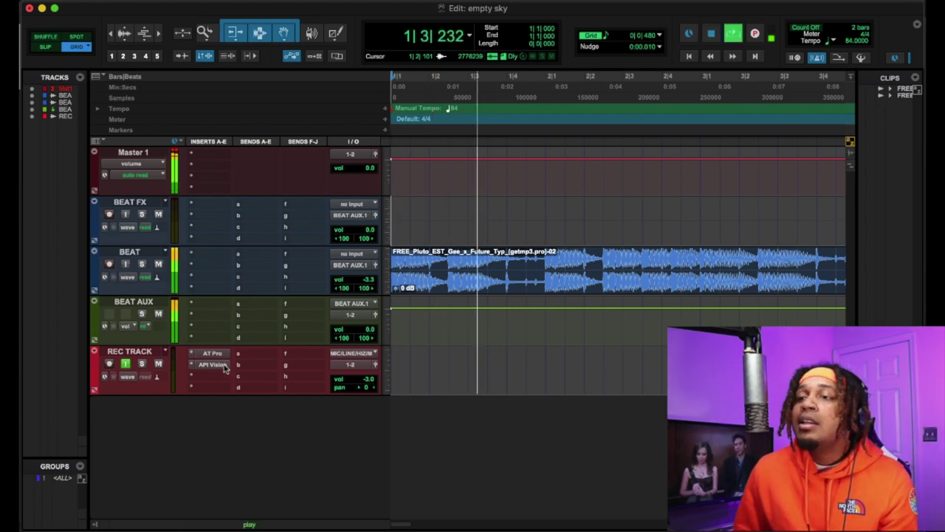
click(225, 366)
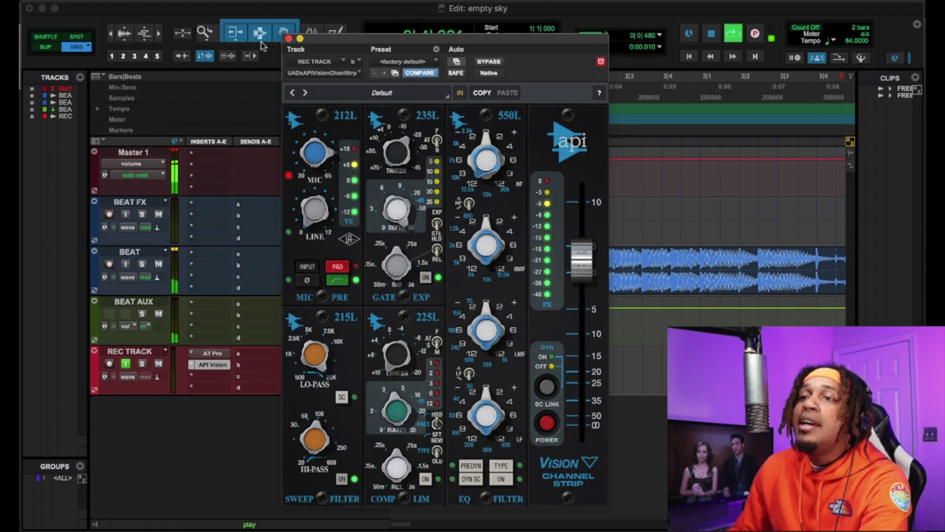
click(290, 38)
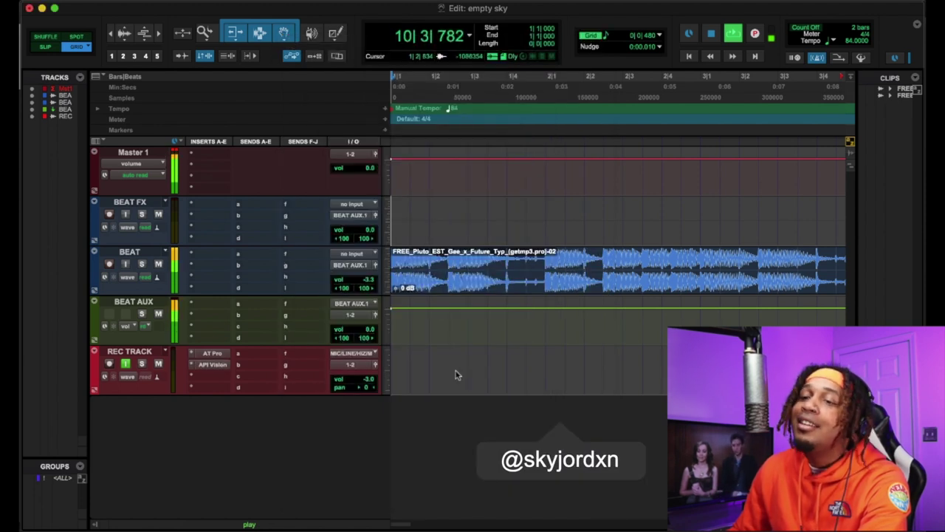
- Create a send from REC TRACK to a new stereo aux input track named REVERB
click(258, 358)
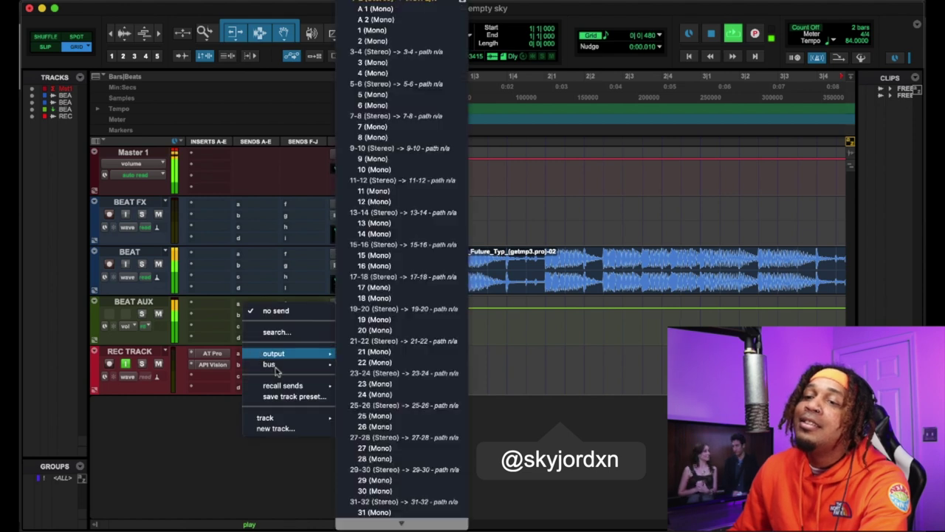
mouse_move(275, 366)
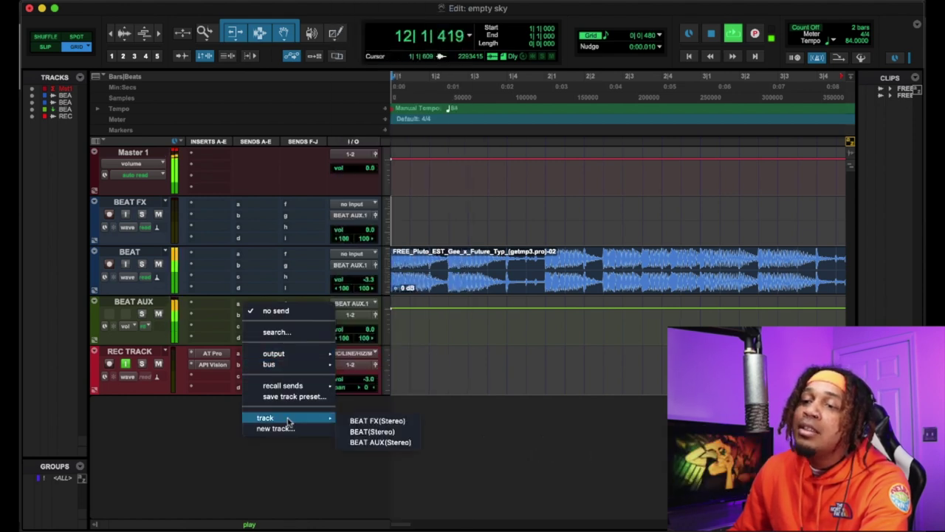
click(308, 430)
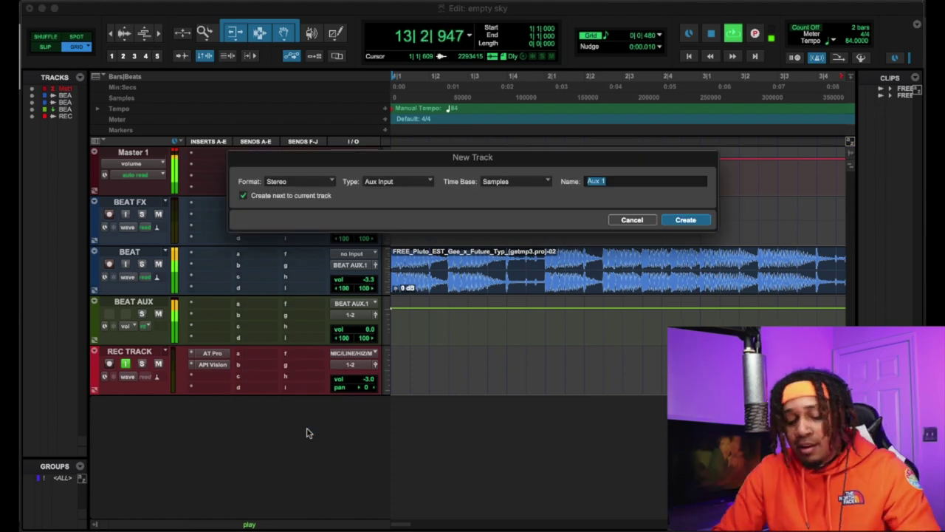
text(REVERB)
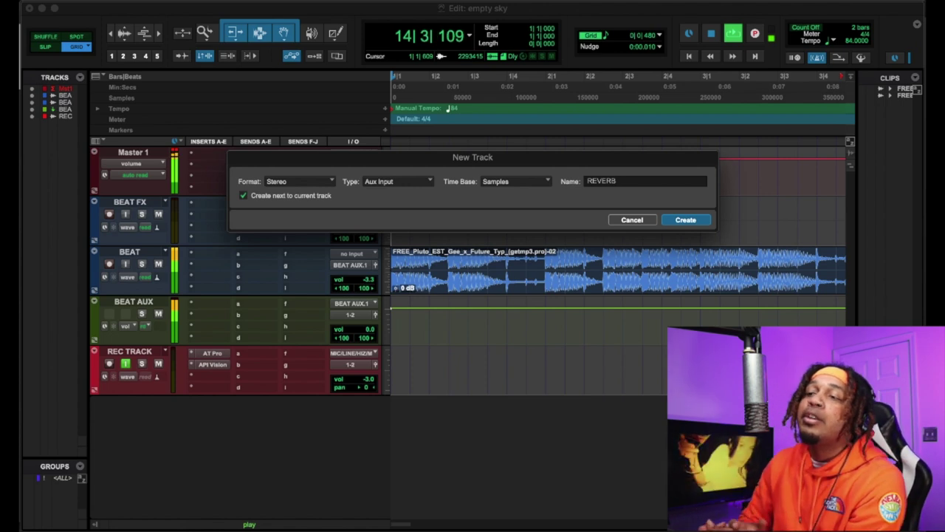
key(Return)
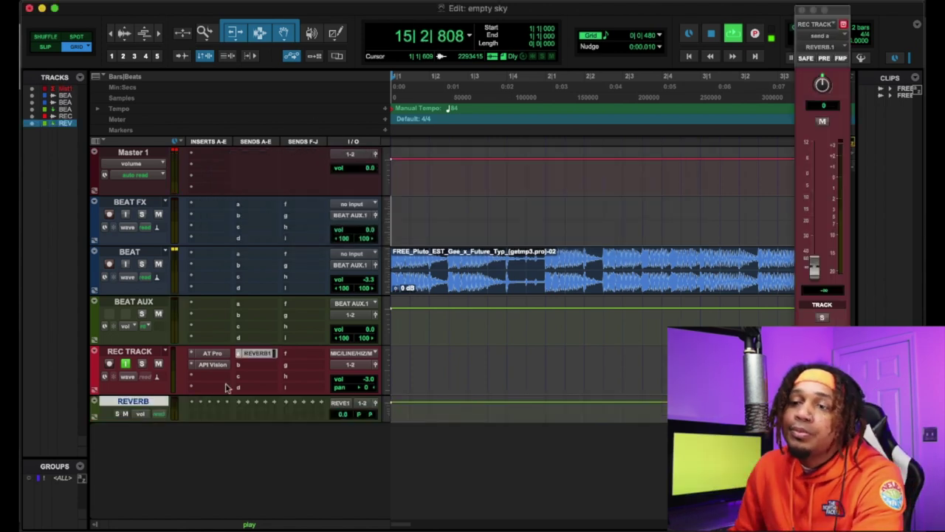
- Make the REVERB track taller and insert the stereo UADx Lexicon 224 Digital Reverb on it
drag(202, 418, 201, 454)
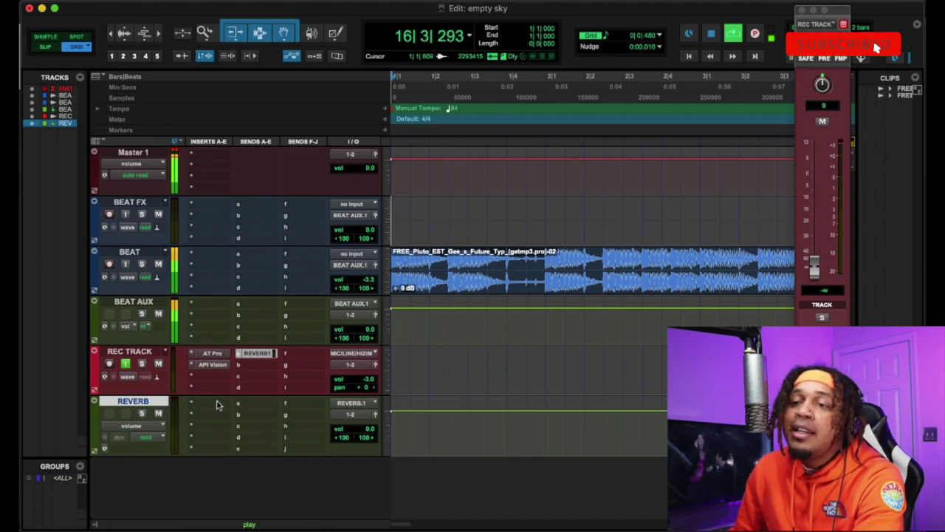
click(216, 404)
mouse_move(220, 403)
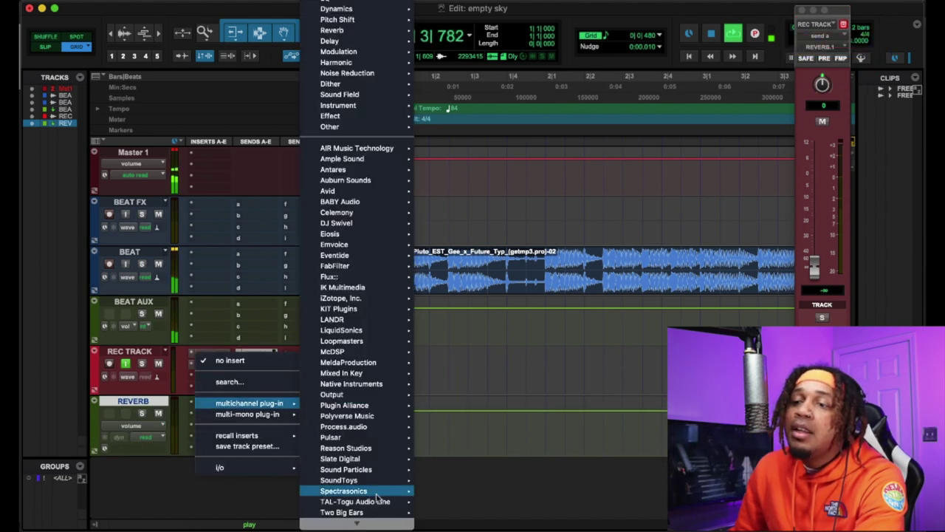
scroll(389, 509, down, 3)
mouse_move(390, 505)
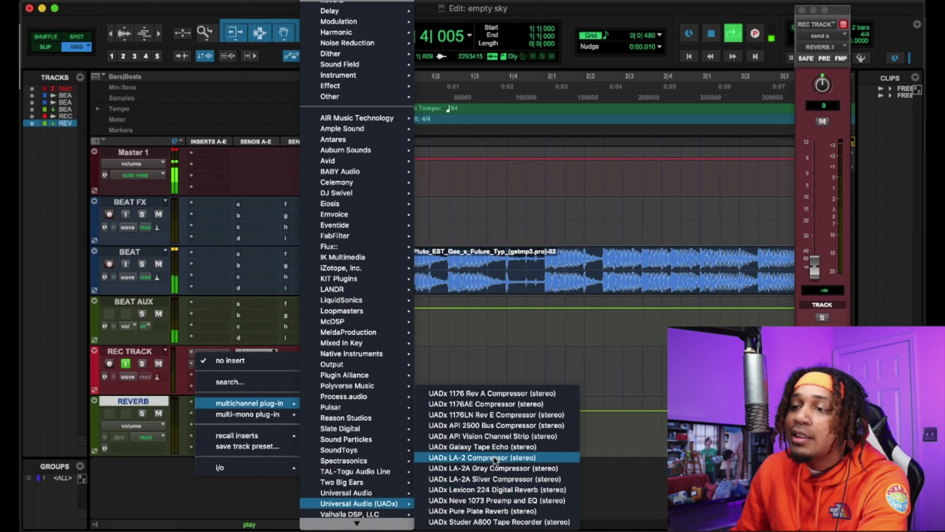
click(496, 490)
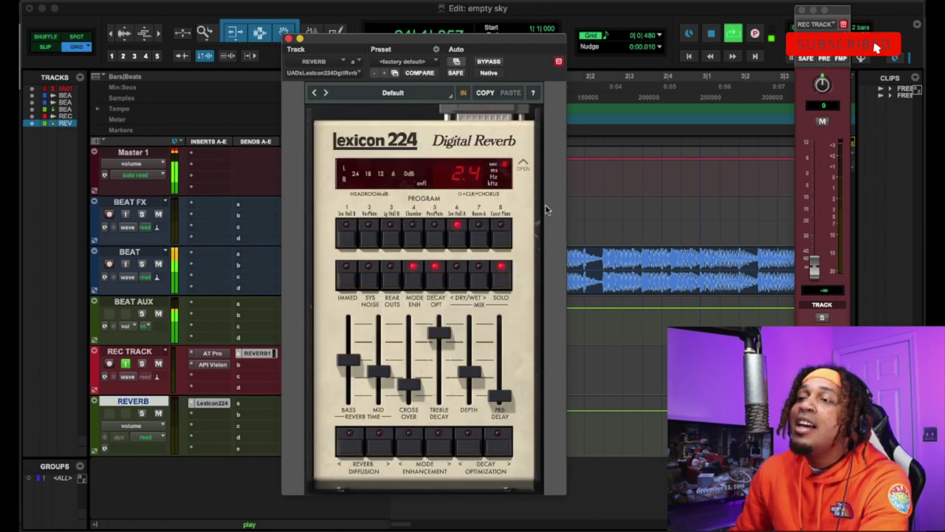
- Set REC TRACK's reverb send to pre-fader and raise its level to about -11.5 dB
click(823, 59)
drag(811, 259, 813, 193)
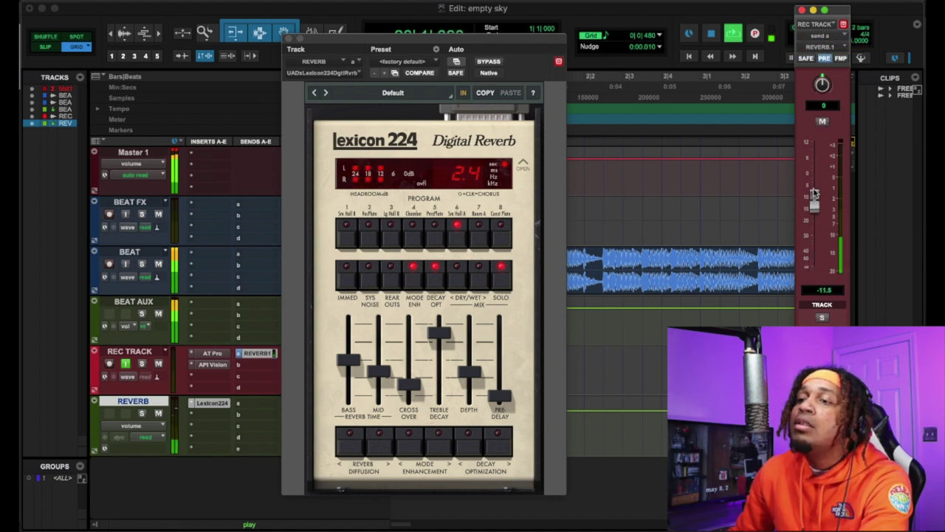
- Step through the first Lexicon 224 presets and filter its preset list to those tagged Vocal
click(324, 93)
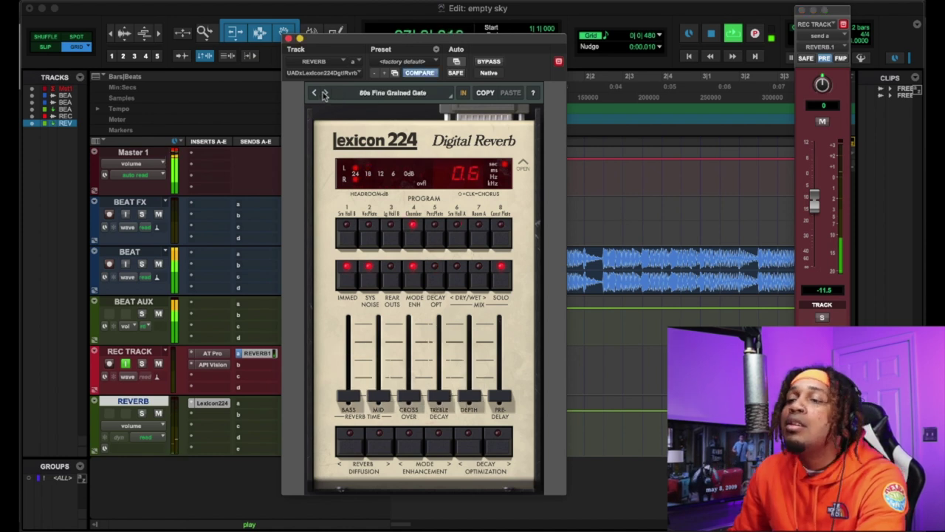
click(328, 94)
click(393, 94)
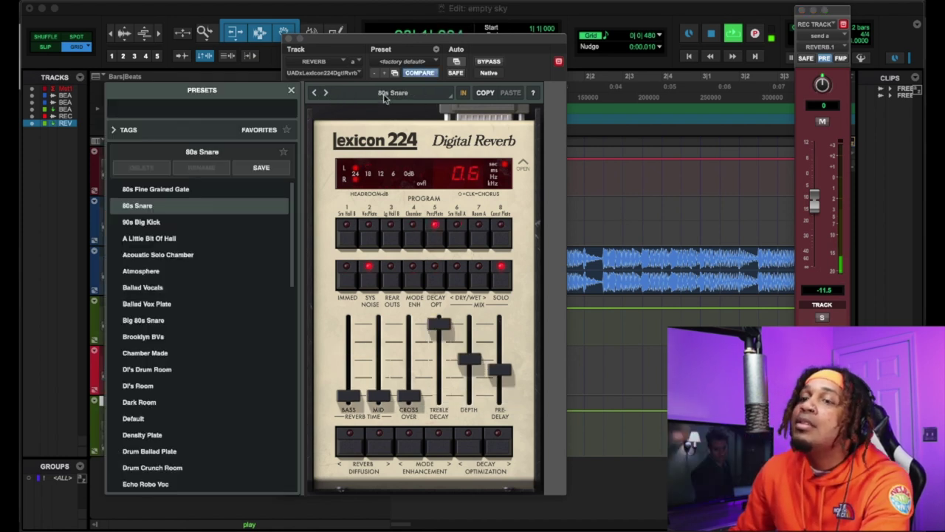
scroll(188, 248, down, 5)
scroll(170, 199, up, 5)
click(120, 131)
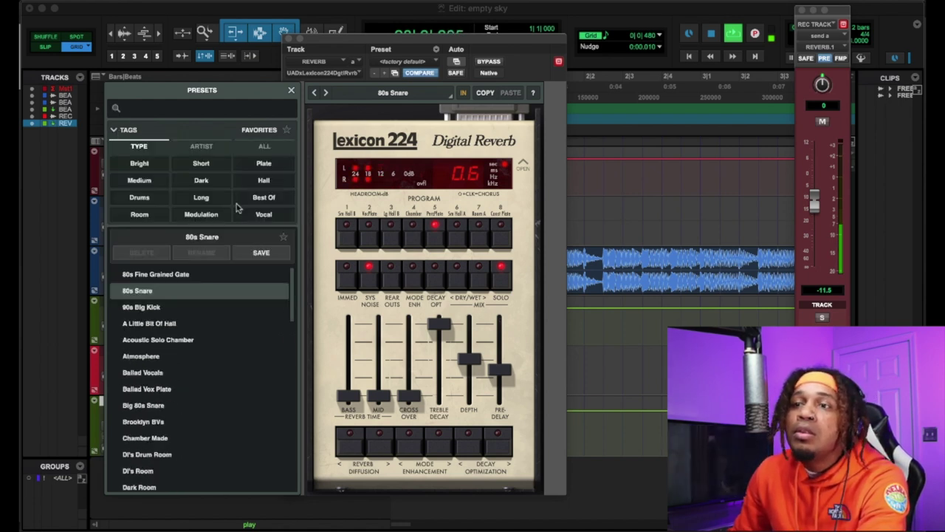
click(273, 217)
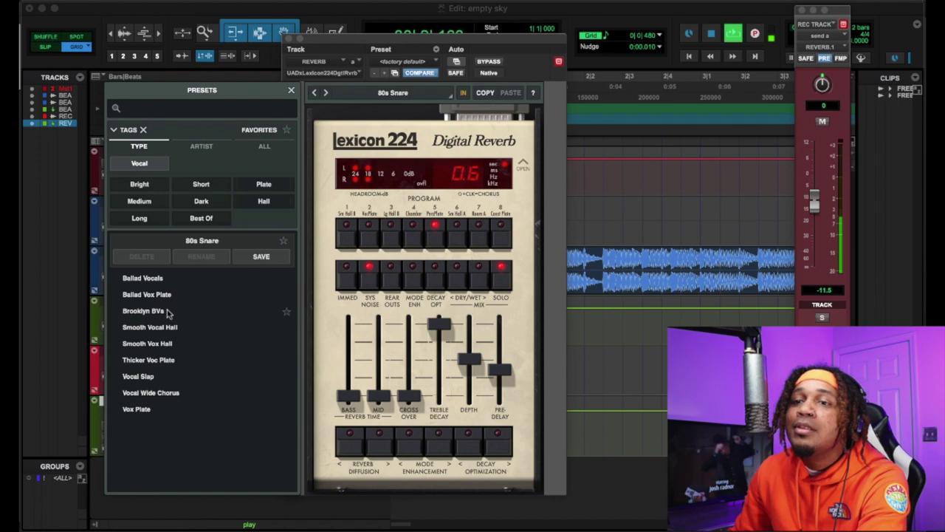
- Audition the Brooklyn BVs, Thicker Voc Plate and Ballad Vox Plate presets, keep Brooklyn BVs and close the preset list
click(169, 311)
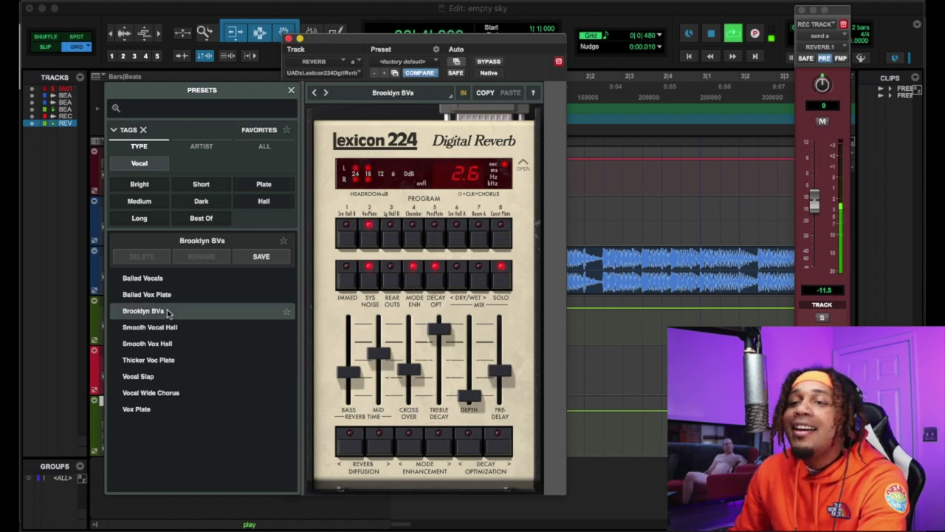
click(158, 360)
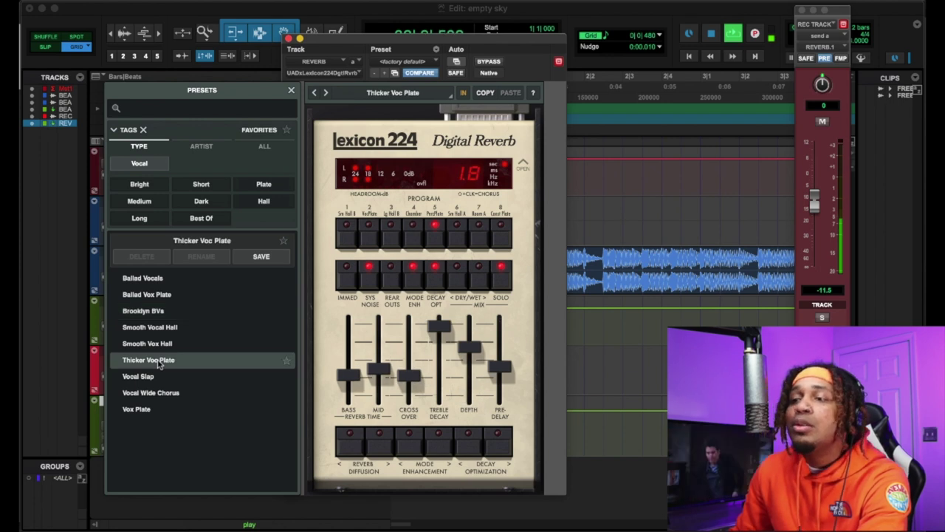
click(169, 296)
click(164, 311)
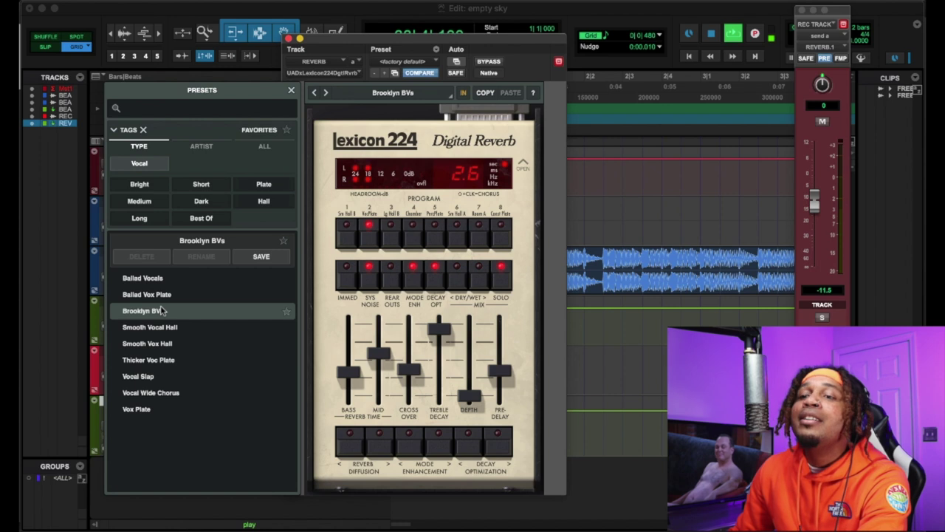
click(292, 92)
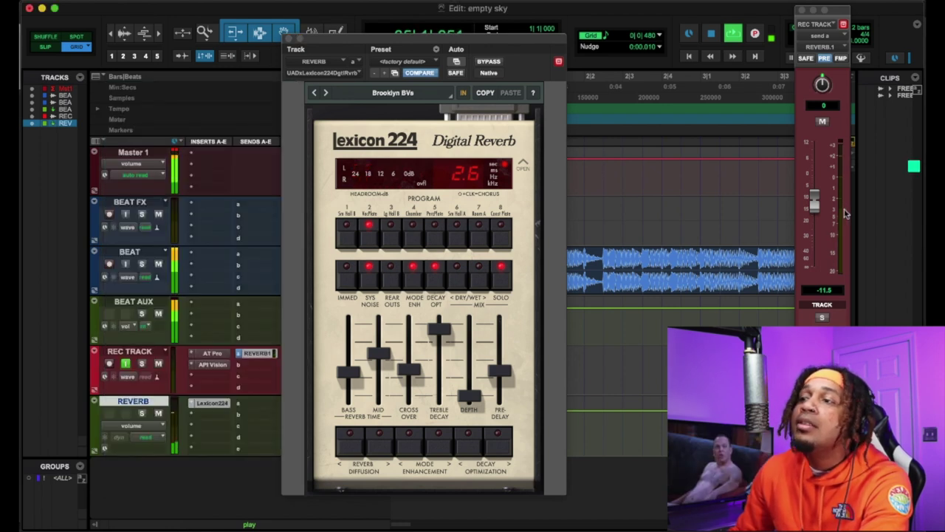
- Try lower levels on REC TRACK's reverb send and set it to about -10.7 dB
drag(813, 204, 813, 229)
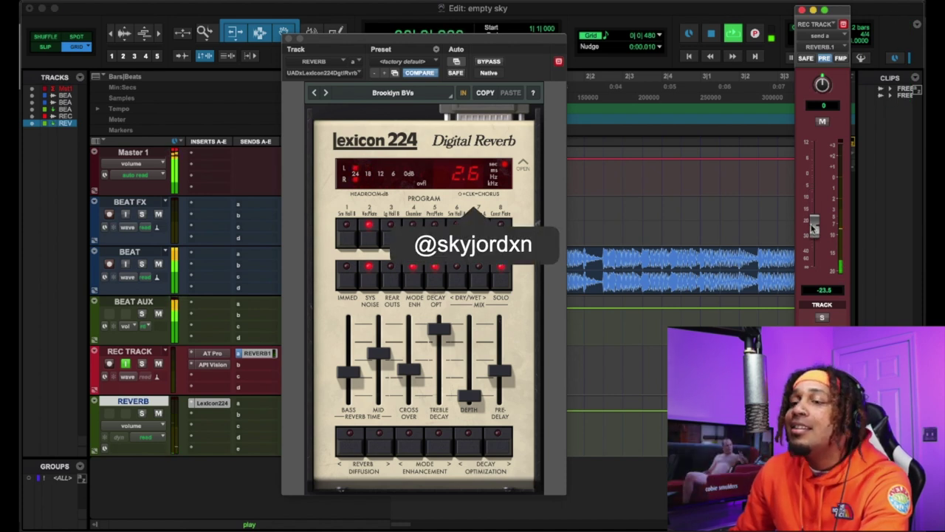
drag(813, 221, 815, 200)
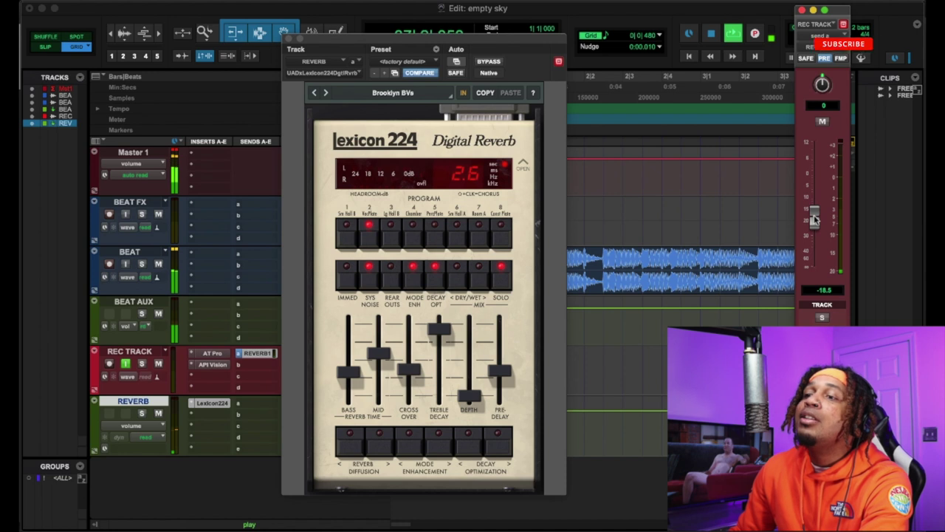
drag(818, 201, 819, 200)
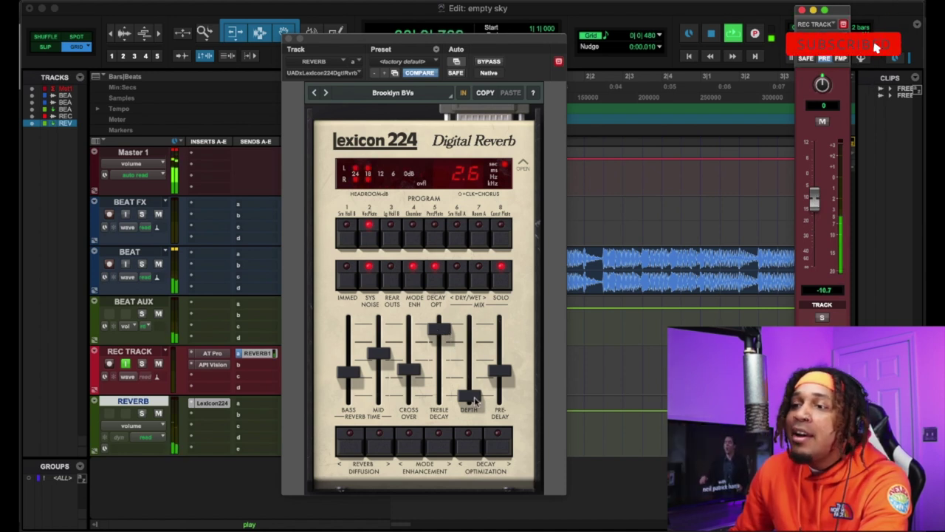
- Set the Lexicon 224's Depth to 32, close the plug-in and lower REC TRACK's reverb send to about -18.8 dB
drag(477, 391, 472, 355)
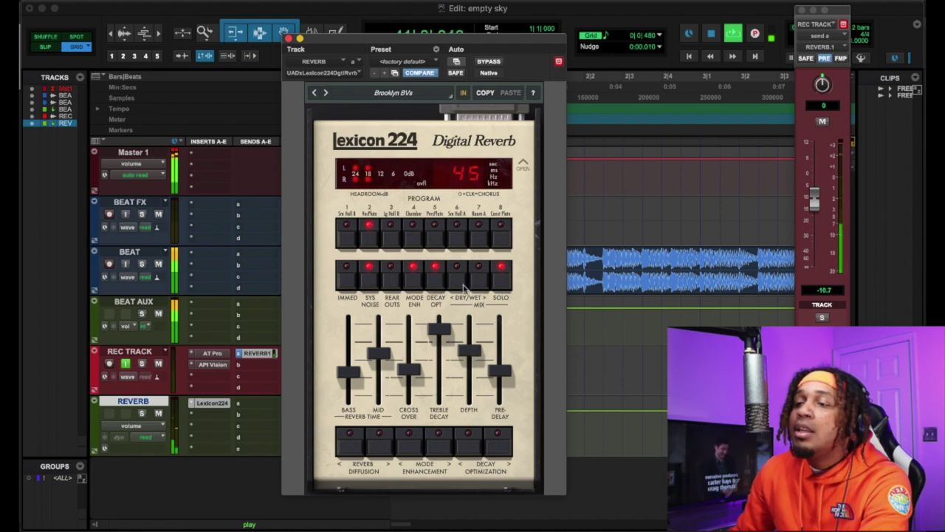
drag(472, 352, 473, 365)
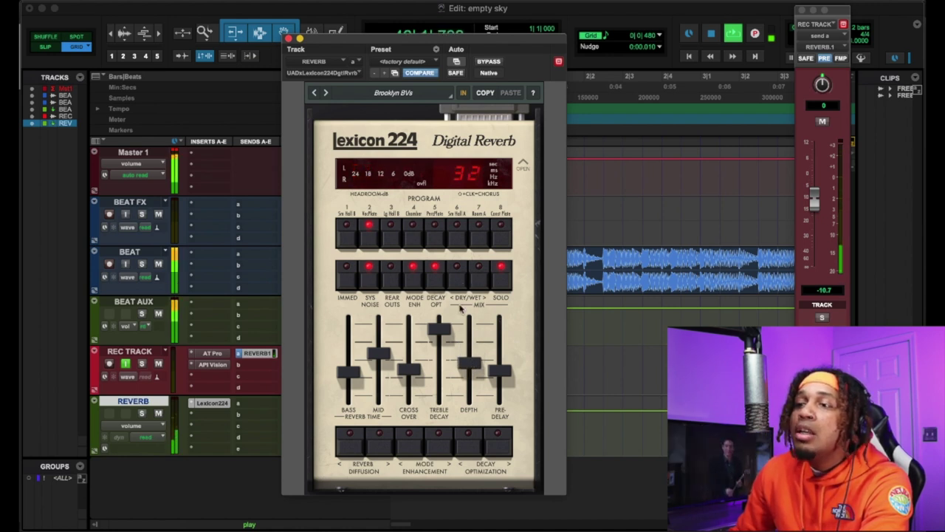
click(472, 284)
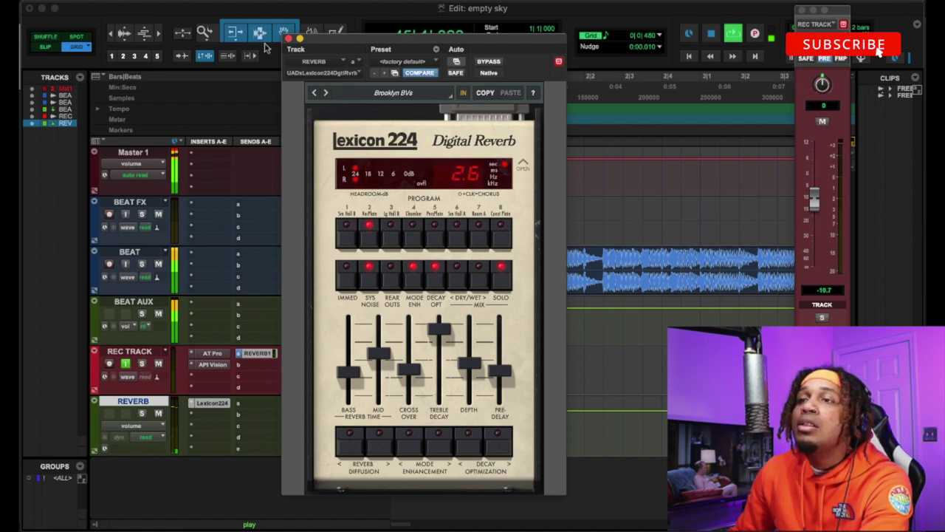
click(289, 38)
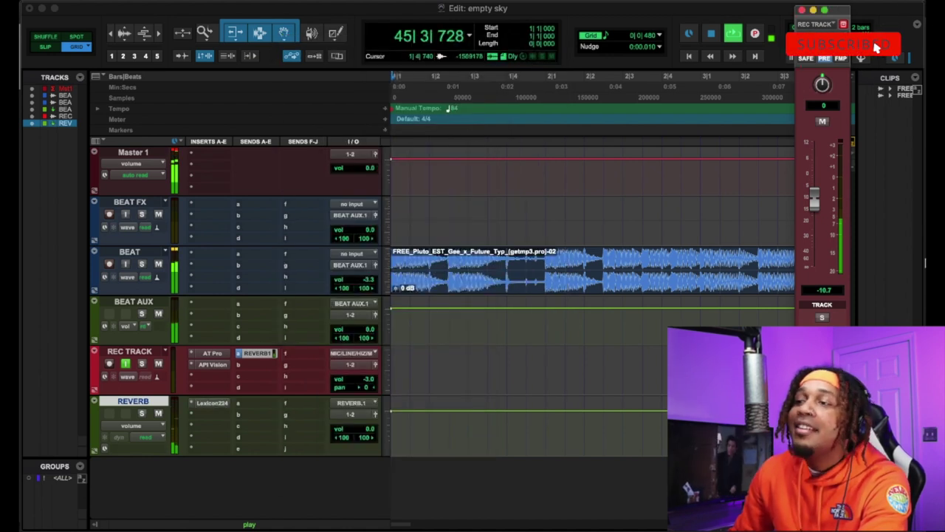
drag(814, 198, 816, 226)
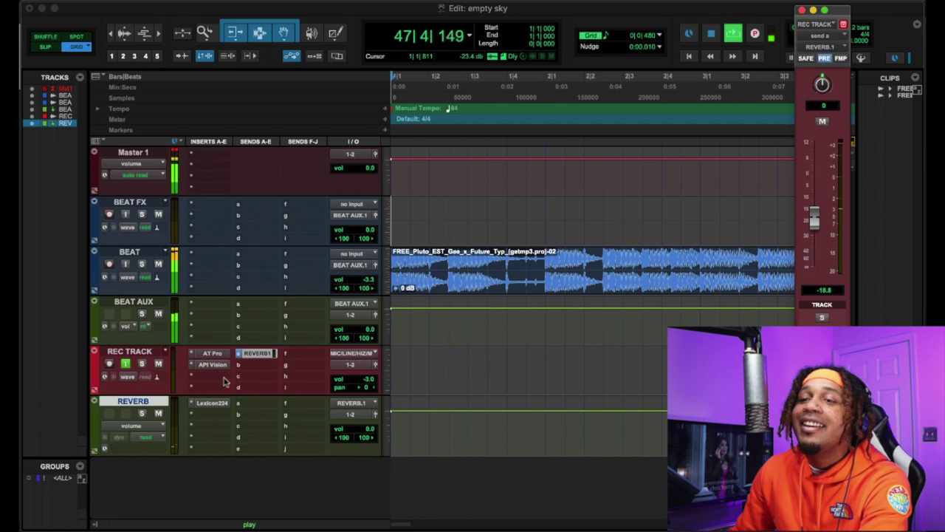
- Create a second send from REC TRACK to a new stereo aux input track named DELAY
click(259, 365)
click(278, 443)
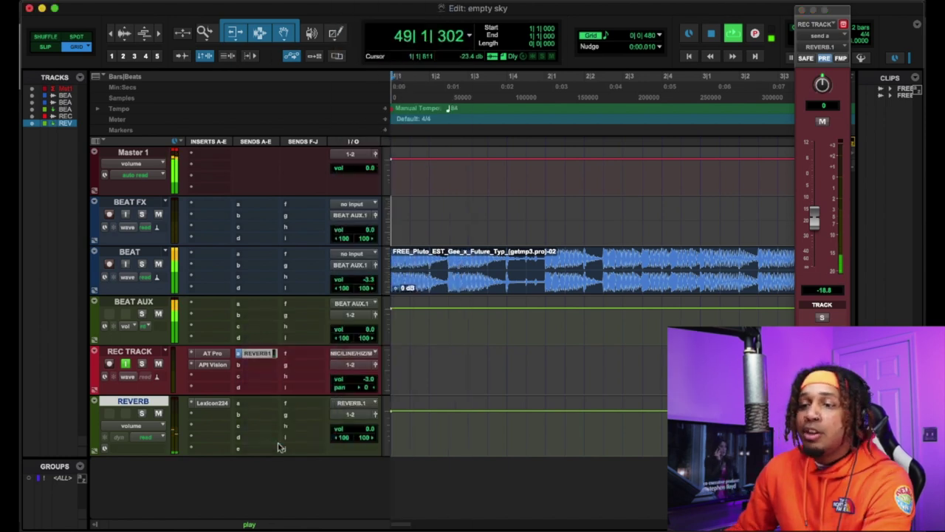
text(DELAY)
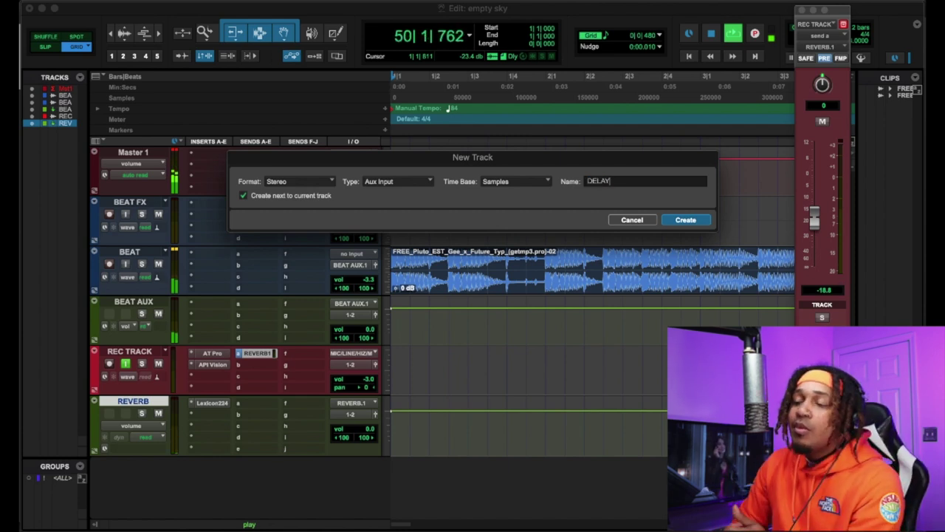
key(Return)
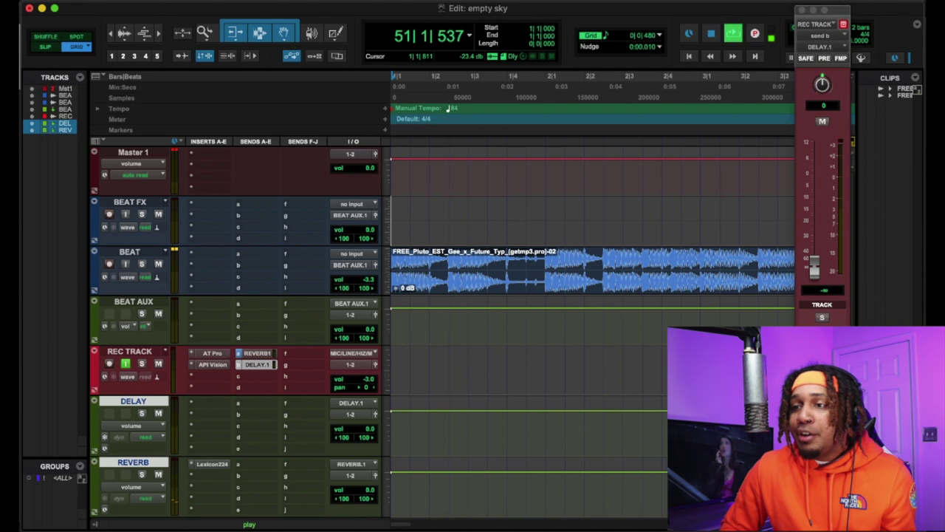
- Restart playback from the beginning and insert the stereo UADx Galaxy Tape Echo on the DELAY track
key(space)
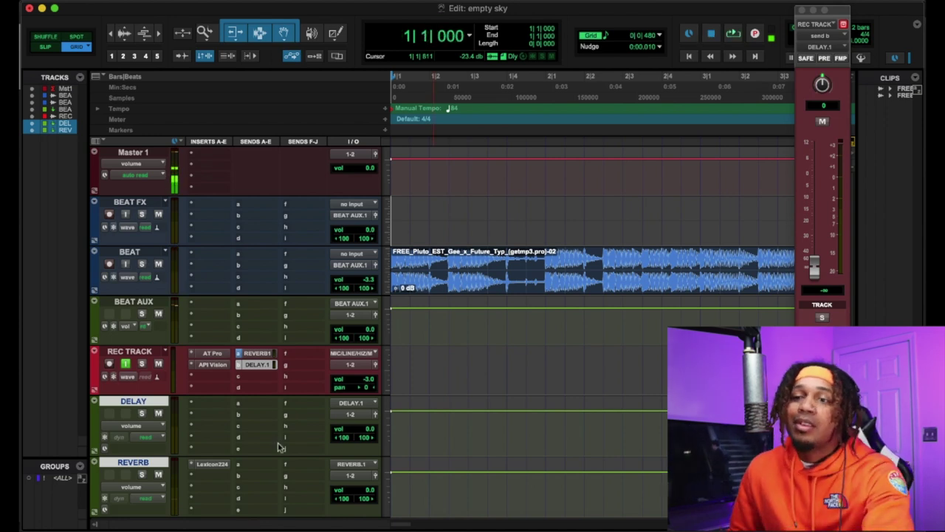
key(space)
scroll(440, 306, down, 2)
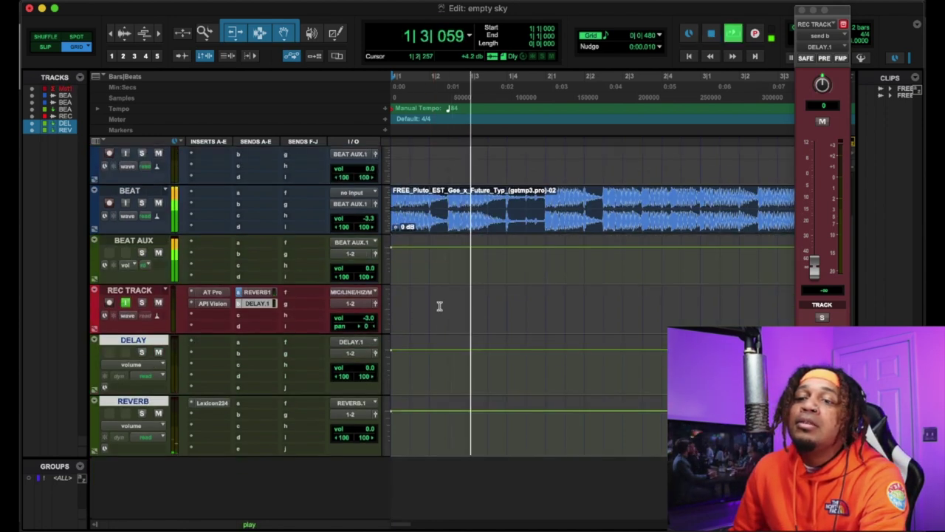
click(205, 346)
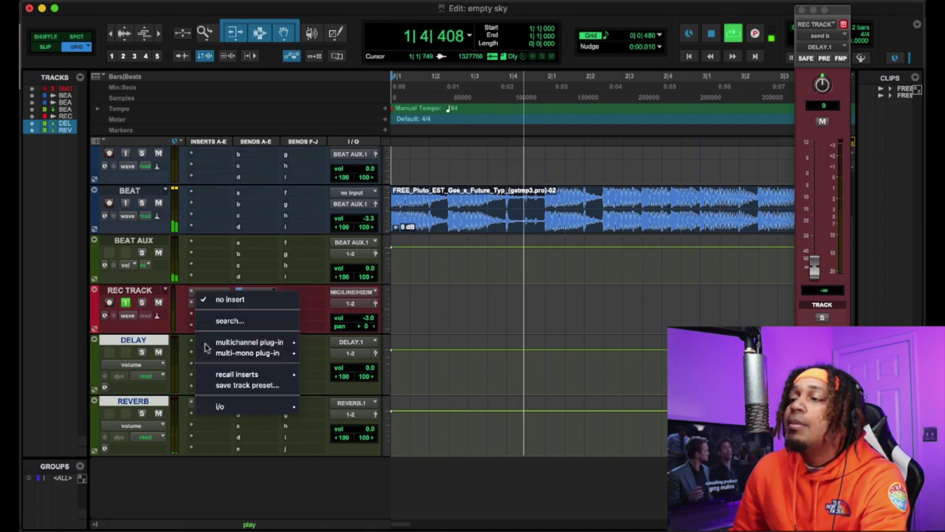
mouse_move(240, 344)
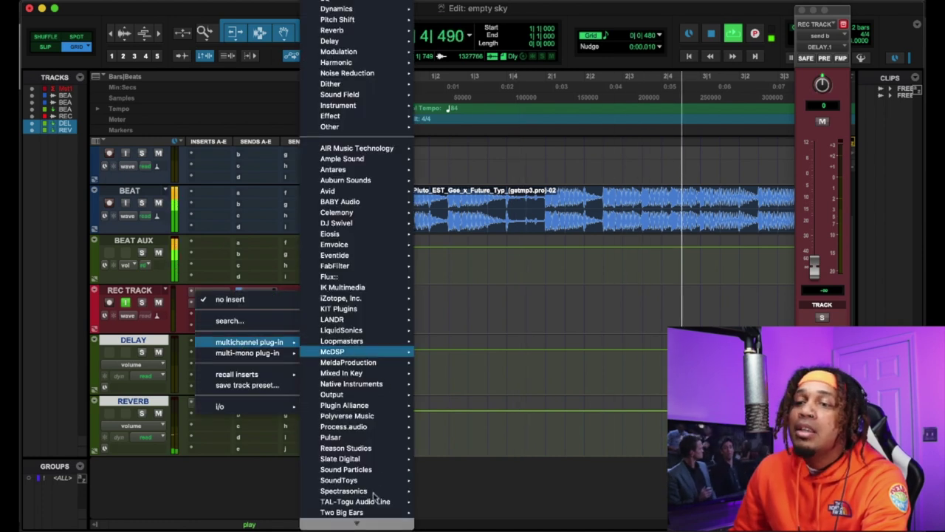
mouse_move(376, 527)
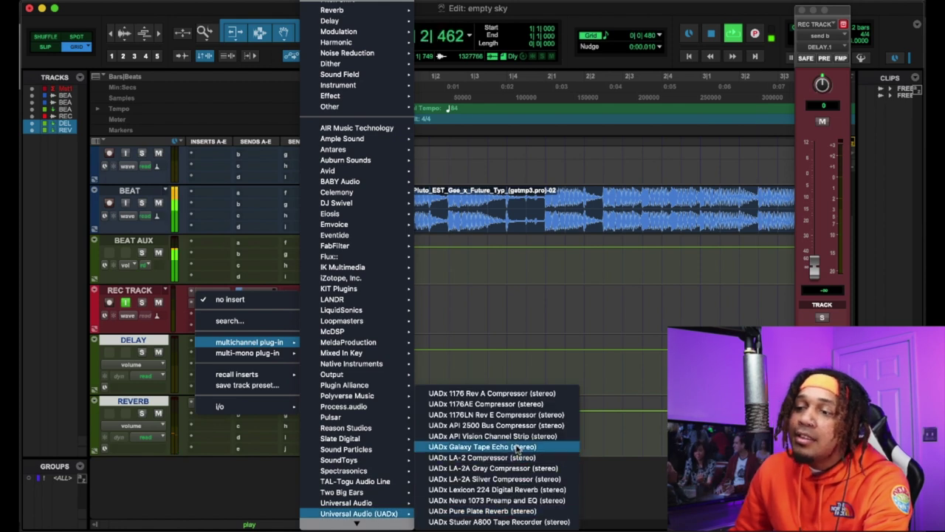
click(517, 447)
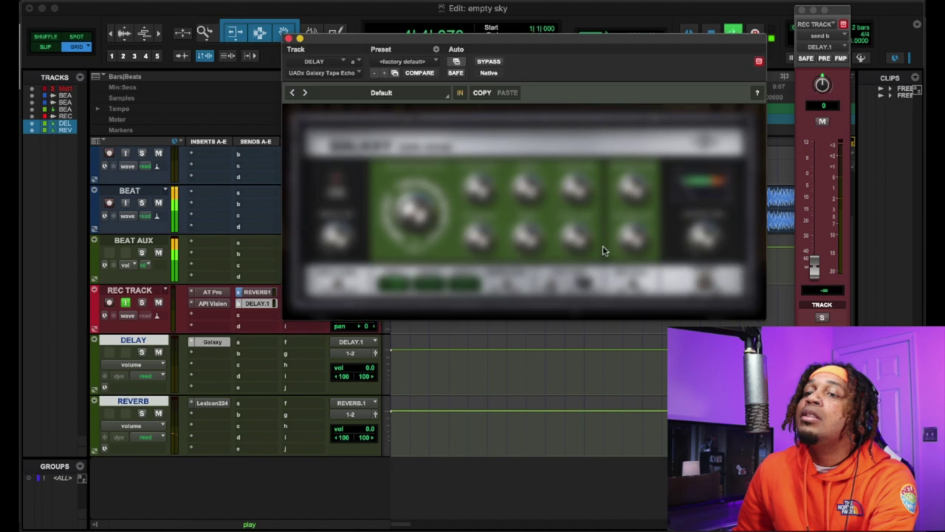
- Raise REC TRACK's delay send to about -8.1 dB and tempo-sync the Galaxy's heads 2 and 3 to 1/8 and 1/8d
drag(813, 258, 813, 176)
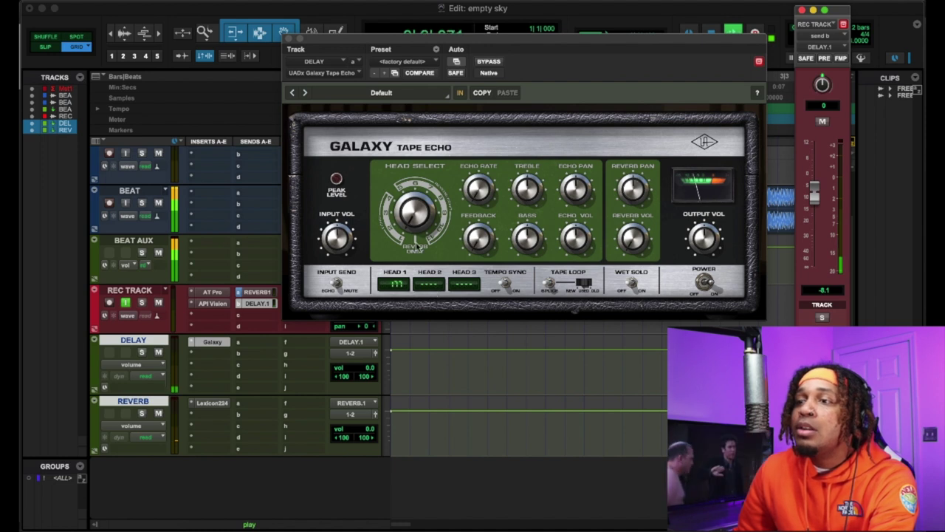
click(433, 286)
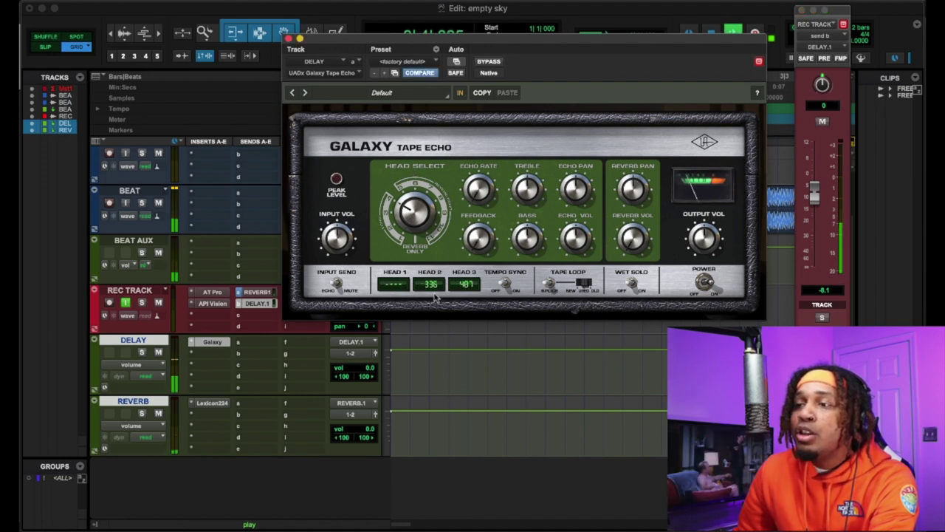
drag(478, 192, 480, 167)
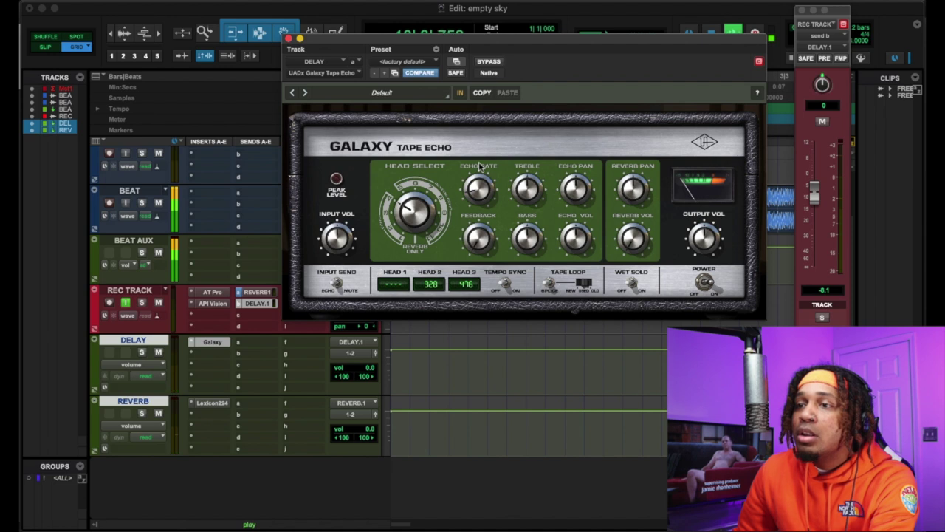
click(506, 285)
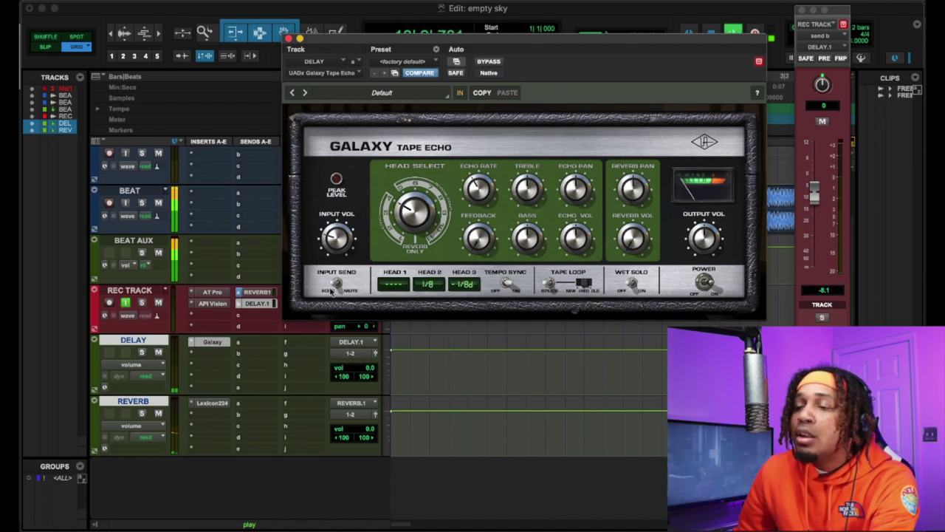
- Raise the delay send to about +3.6 dB and switch the Galaxy Tape Echo to head 2 only at 1/8
drag(815, 190, 815, 164)
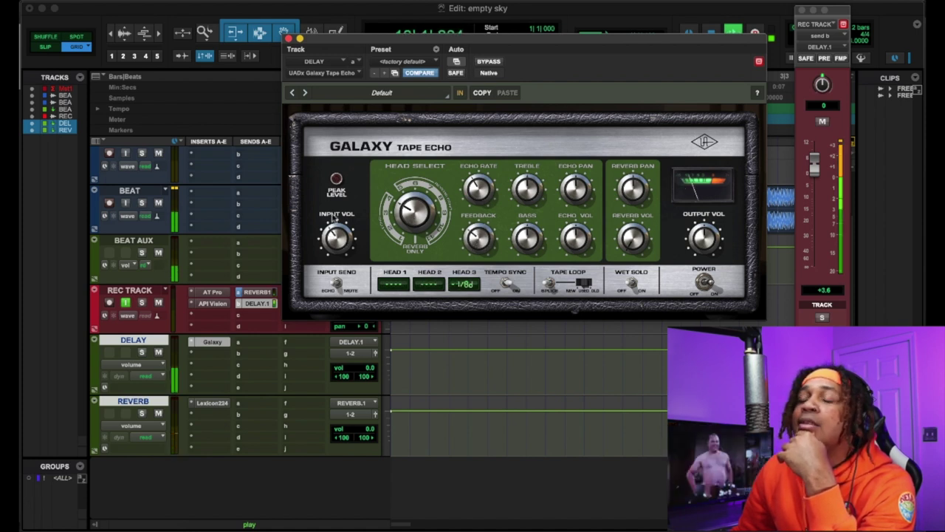
click(430, 284)
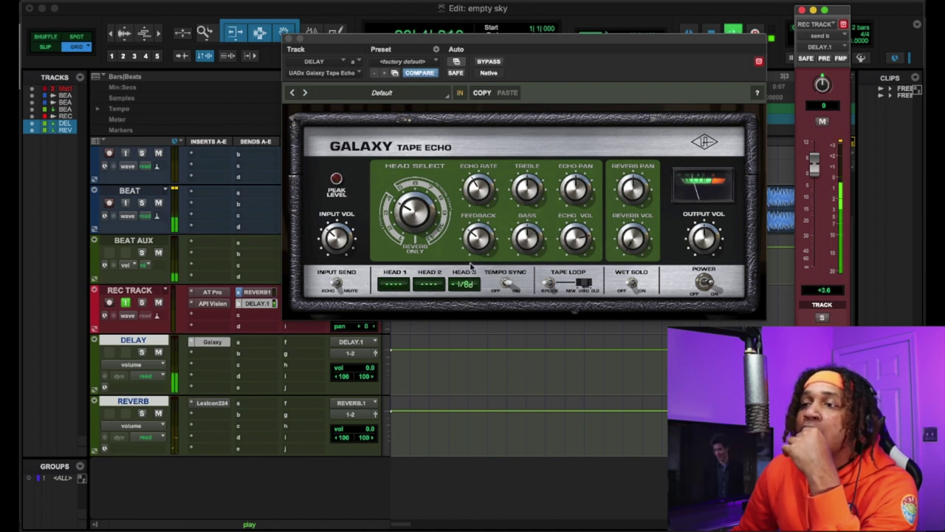
drag(412, 205, 413, 196)
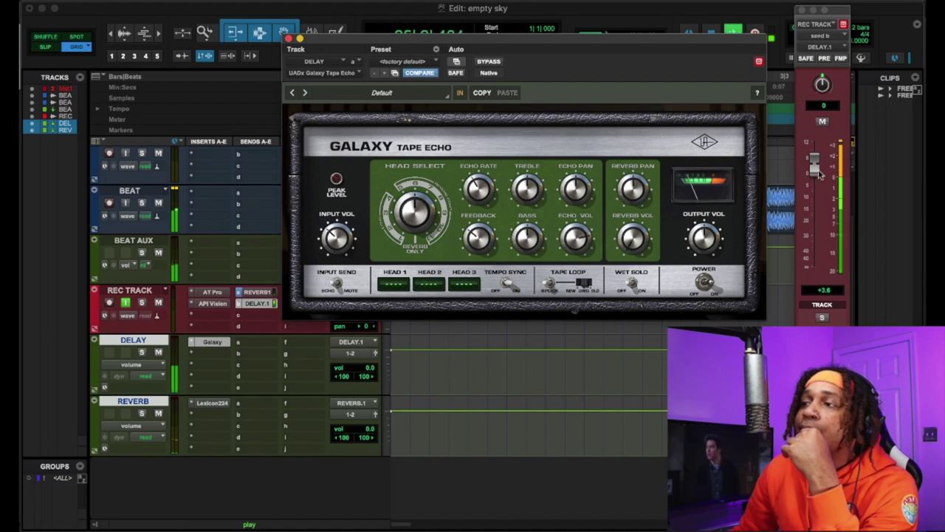
- Lower REC TRACK's delay send to about -12.9 dB and turn up the Galaxy Tape Echo's echo volume
drag(820, 169, 817, 217)
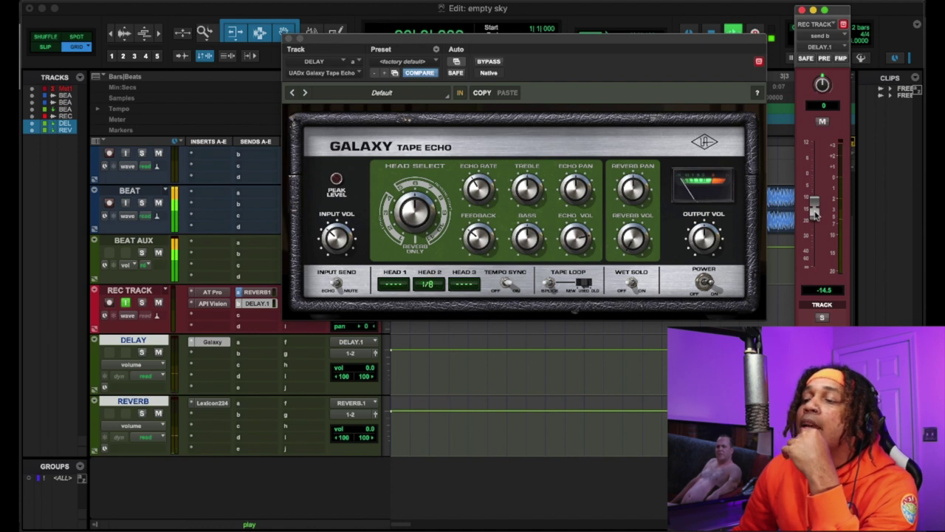
drag(815, 213, 815, 207)
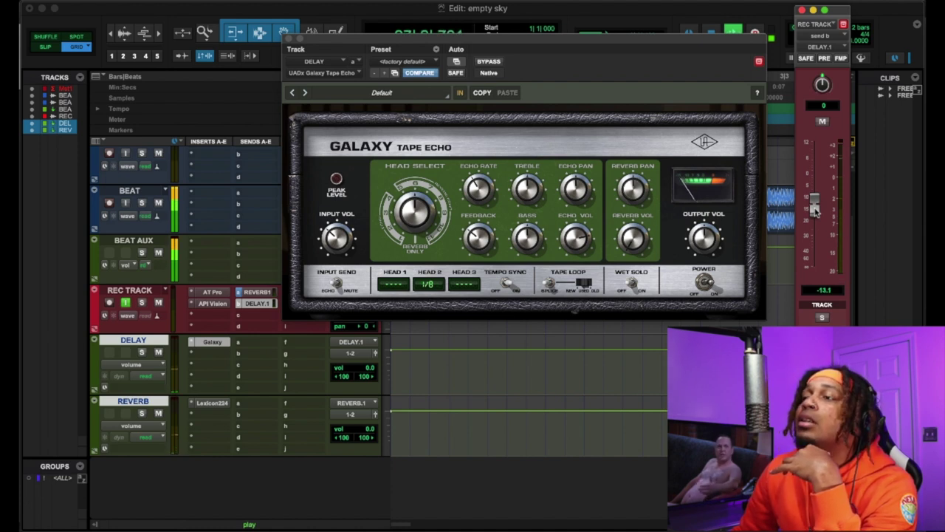
click(571, 240)
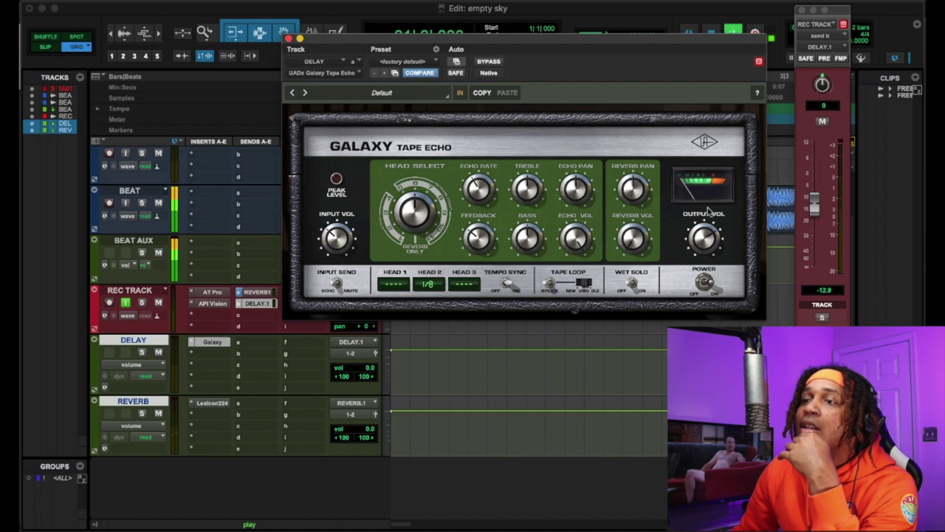
- Audition the Galaxy Tape Echo with head 3 only, head 1 only and heads 2 and 3 combined, and lower its echo rate
drag(406, 211, 404, 235)
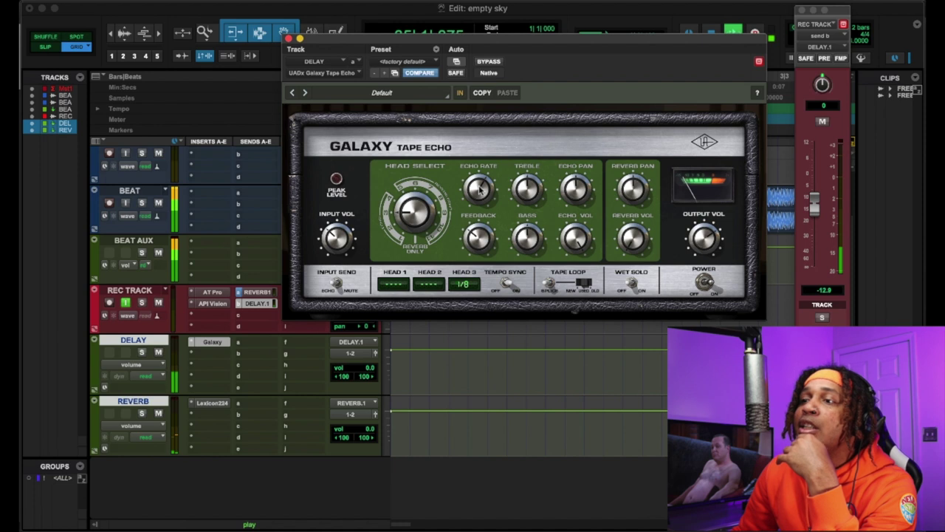
mouse_move(485, 170)
mouse_down()
mouse_move(486, 132)
mouse_move(486, 156)
mouse_up()
click(380, 223)
drag(418, 209, 414, 232)
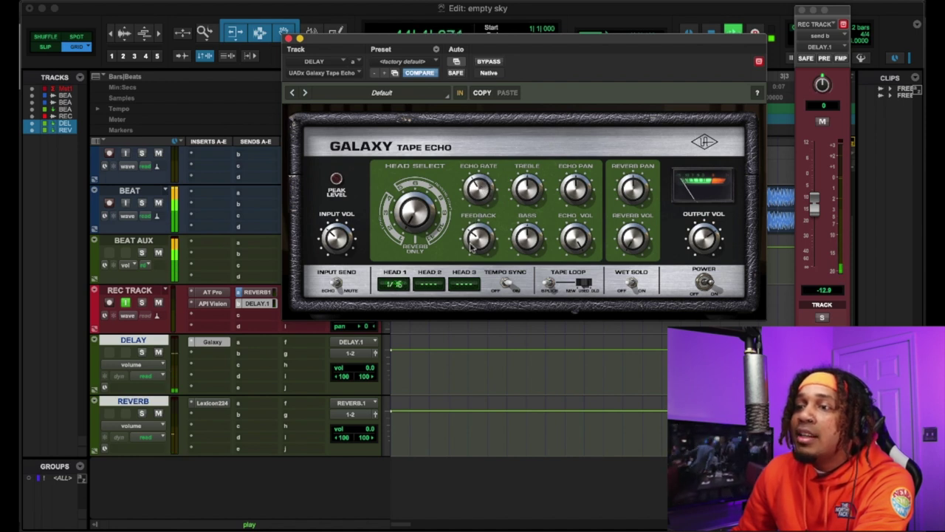
drag(399, 215, 397, 193)
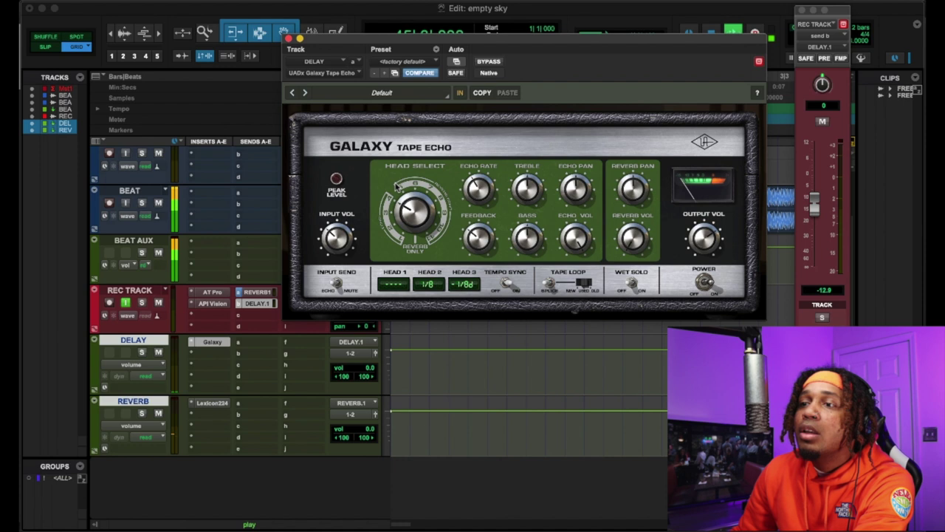
drag(482, 187, 466, 214)
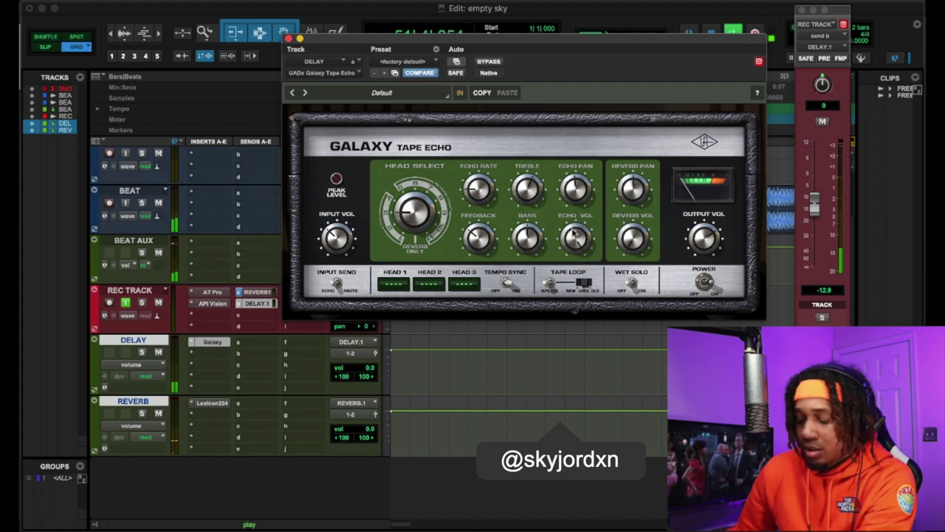
- Restart playback from the beginning, close the Galaxy Tape Echo window and lower REC TRACK's delay send to about -23.1 dB
key(space)
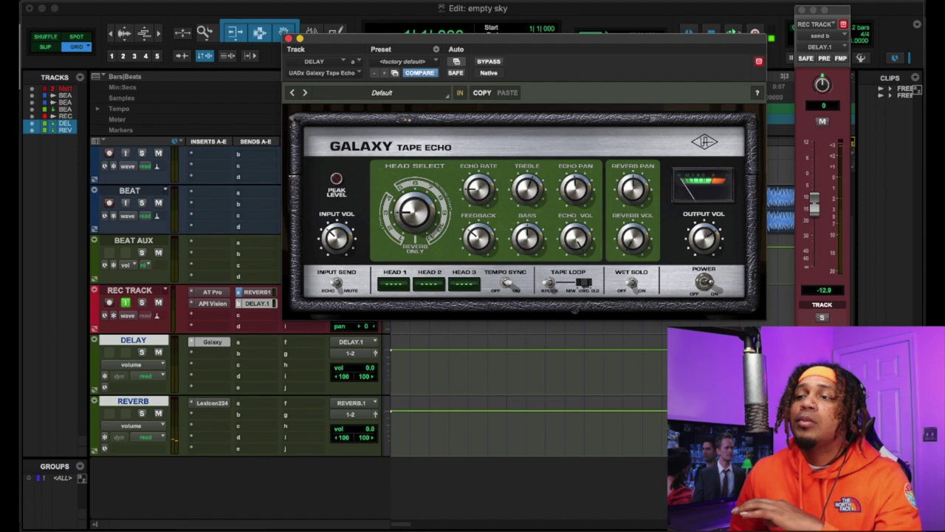
key(space)
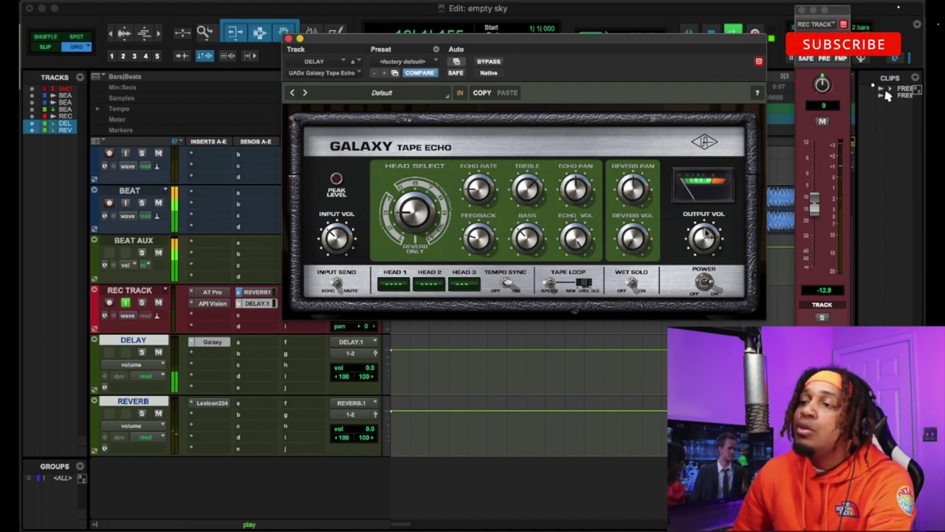
click(290, 38)
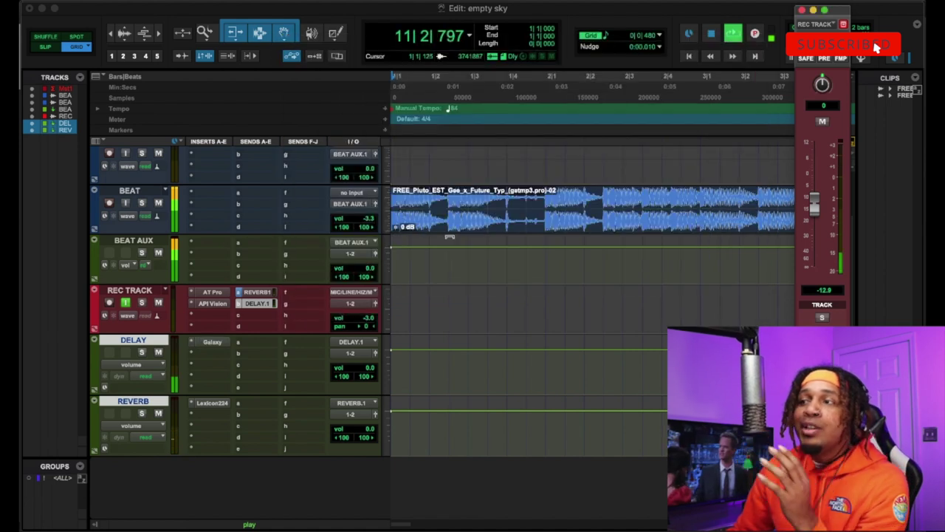
drag(822, 210, 815, 227)
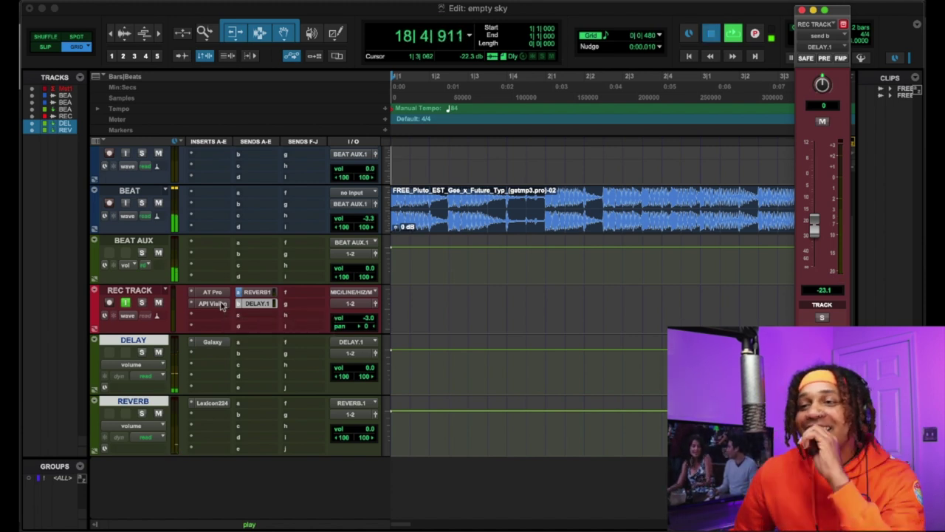
key(space)
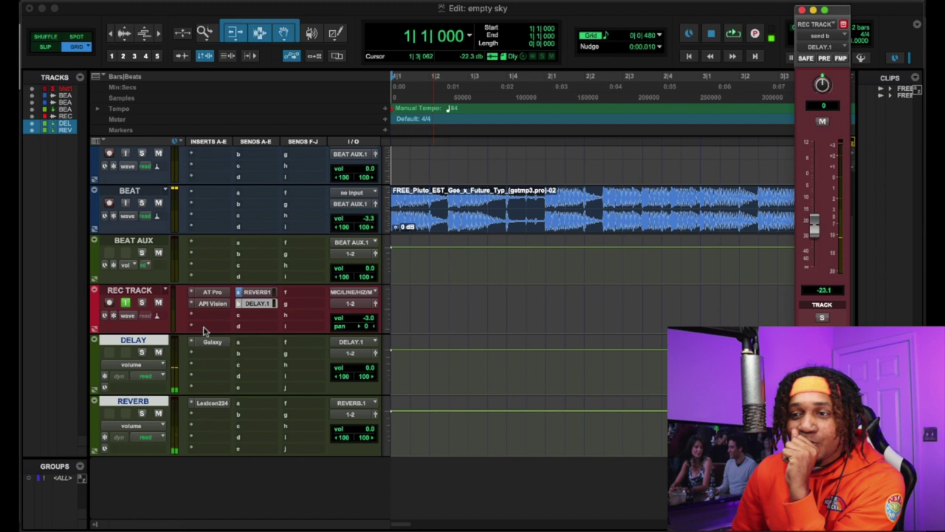
click(124, 292)
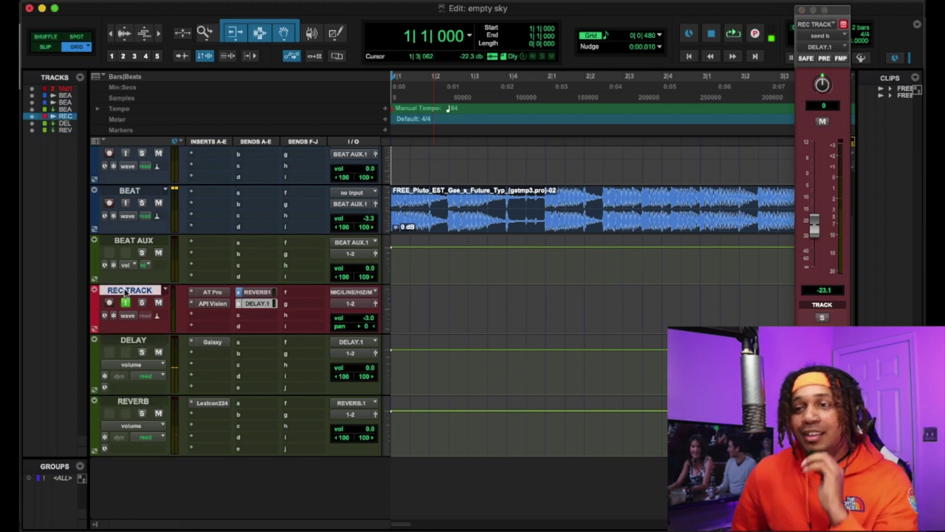
click(213, 317)
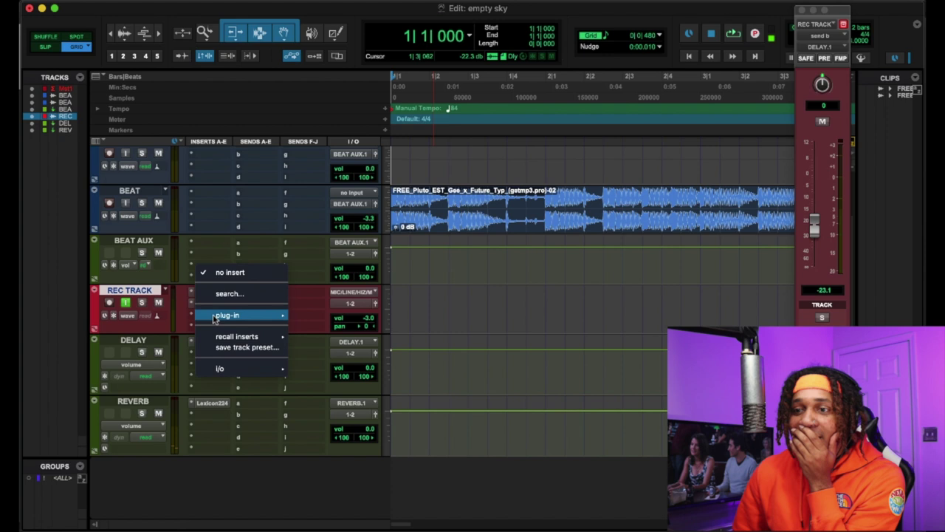
mouse_move(258, 317)
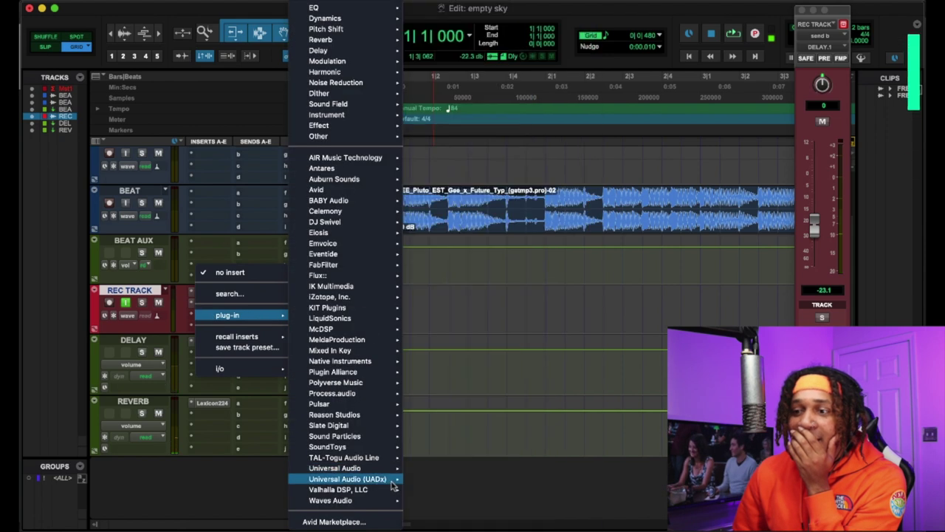
mouse_move(384, 479)
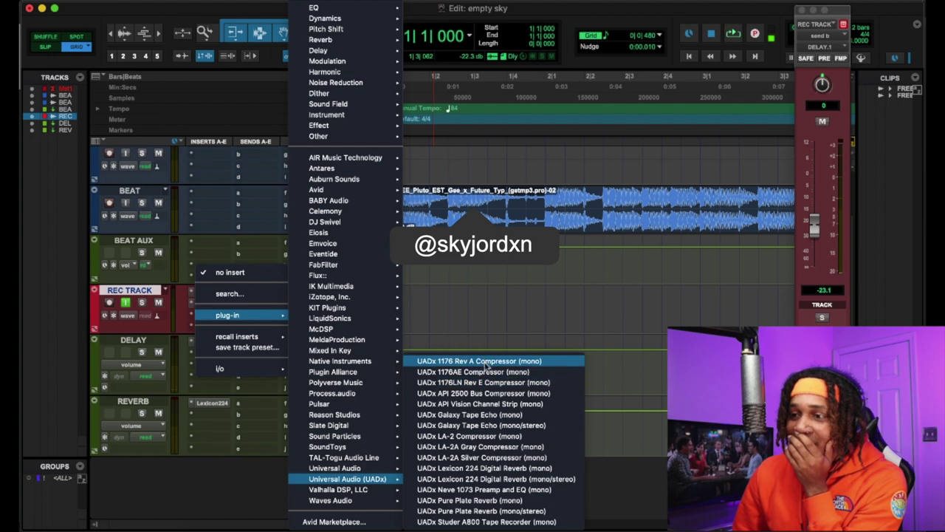
click(487, 404)
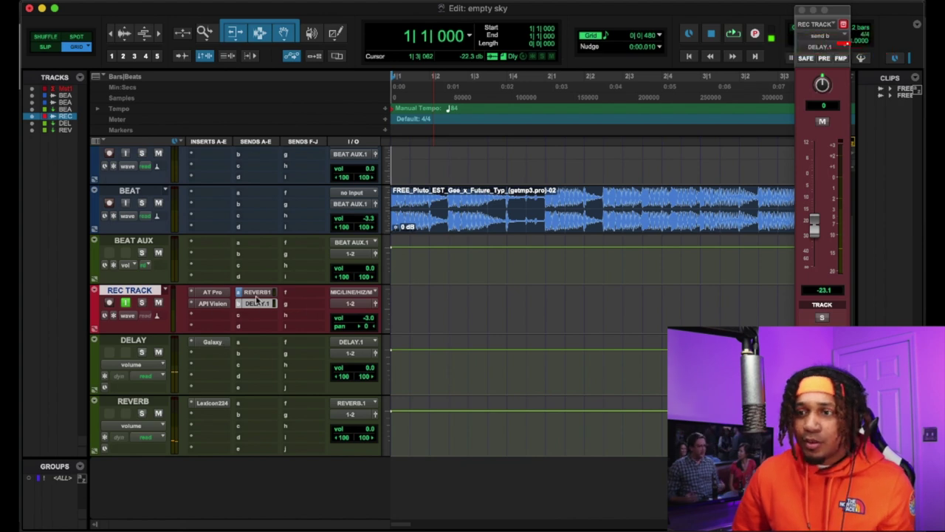
- Bypass the API Vision, Galaxy and Lexicon 224 inserts and add the UADx Neve 1073 Preamp and EQ as REC TRACK's third insert
super+click(212, 405)
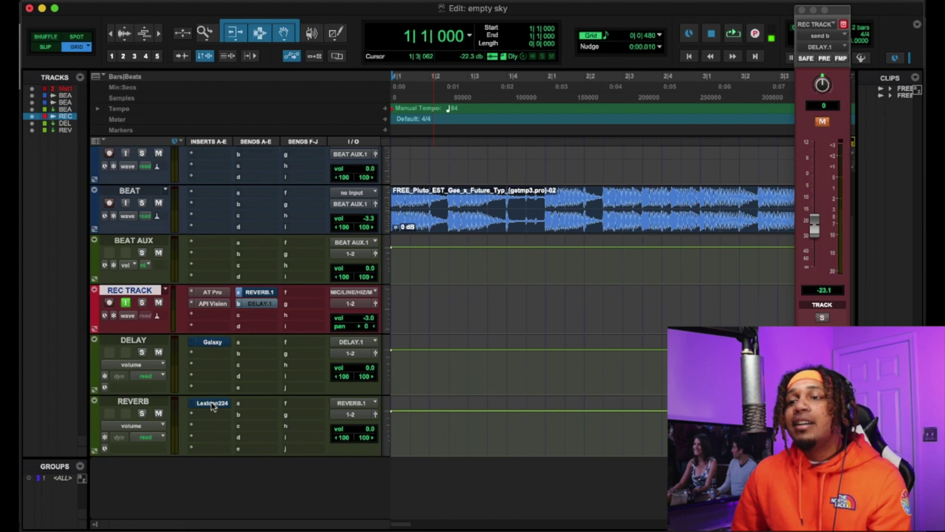
super+click(217, 304)
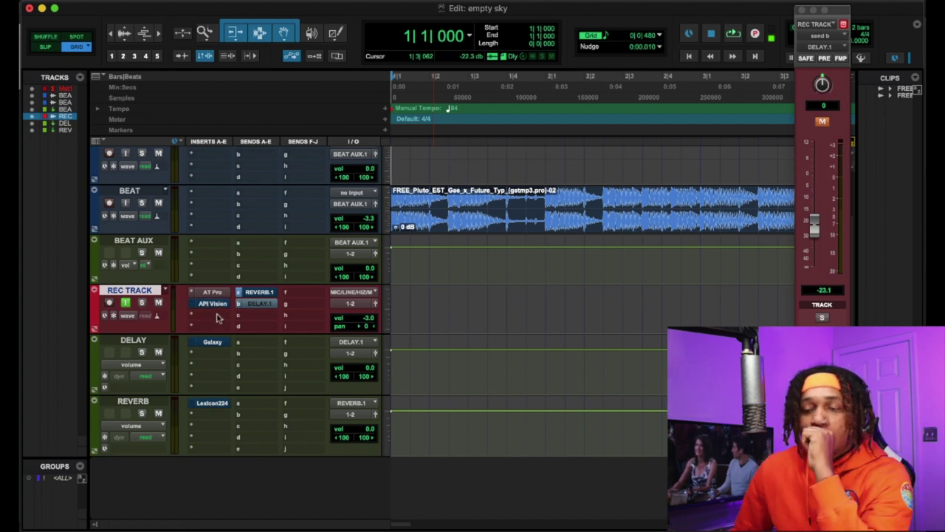
click(216, 316)
mouse_move(227, 315)
mouse_move(336, 480)
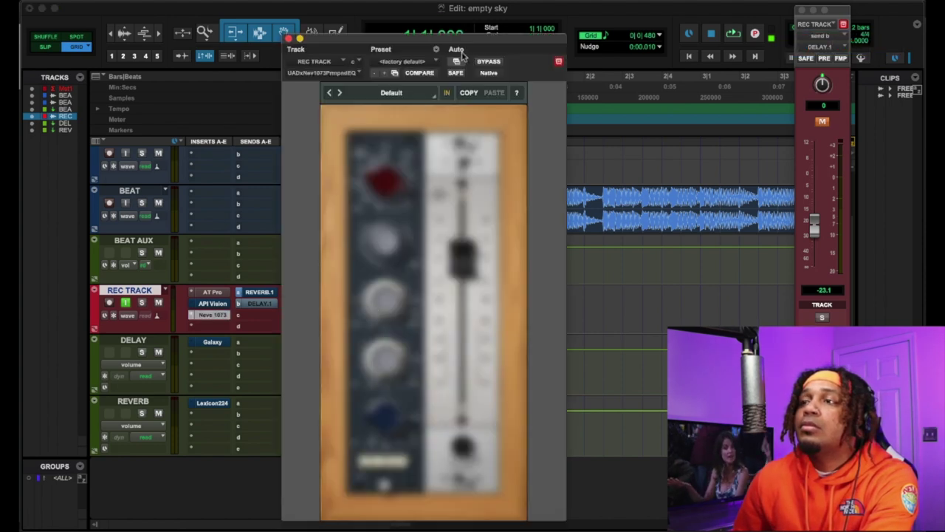
drag(487, 43, 477, 27)
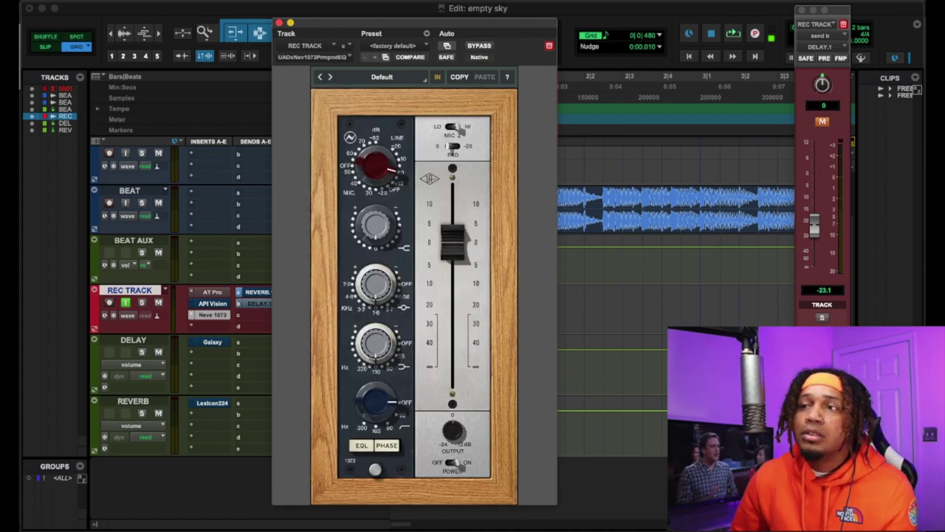
drag(475, 27, 619, 21)
- Turn the Neve 1073's red gain knob from the line range into the mic range and set it to 50
mouse_move(595, 235)
mouse_down()
mouse_move(591, 201)
mouse_move(593, 230)
mouse_up()
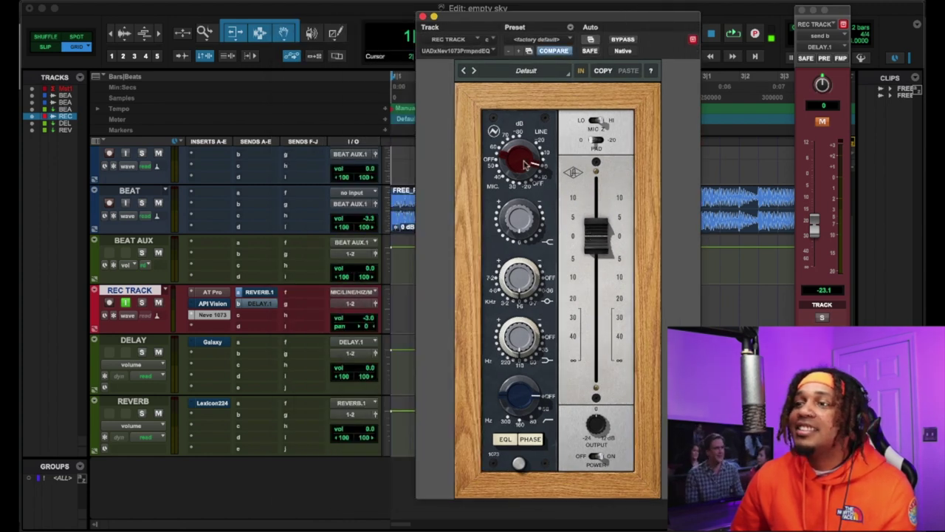
mouse_move(516, 162)
mouse_down()
mouse_move(522, 138)
mouse_move(522, 159)
mouse_up()
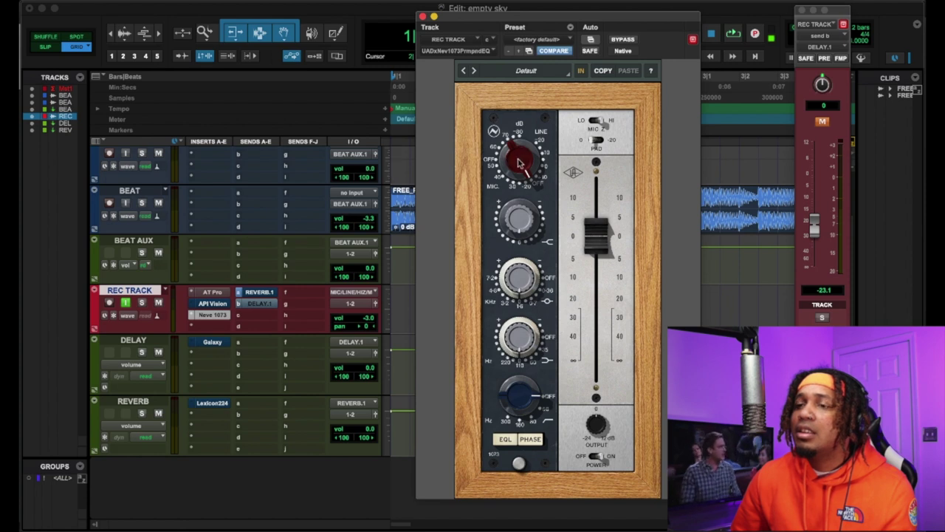
click(373, 319)
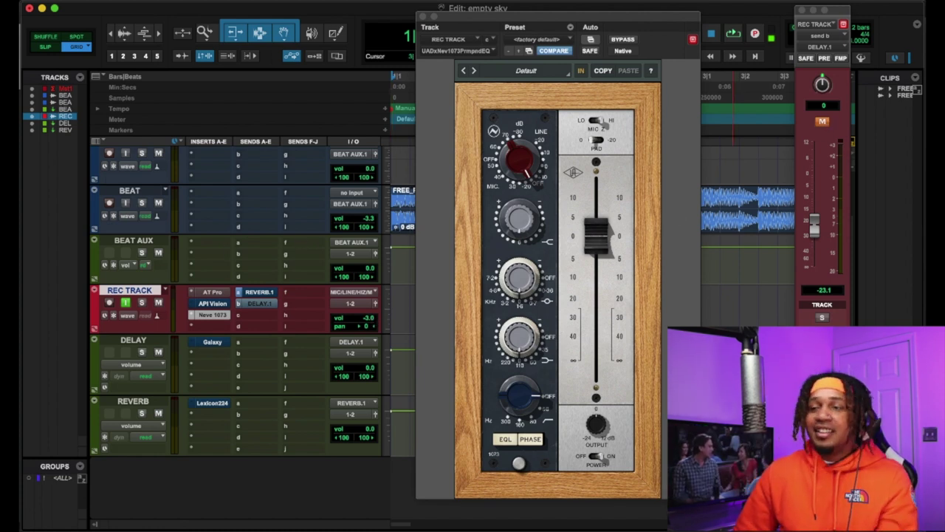
click(657, 95)
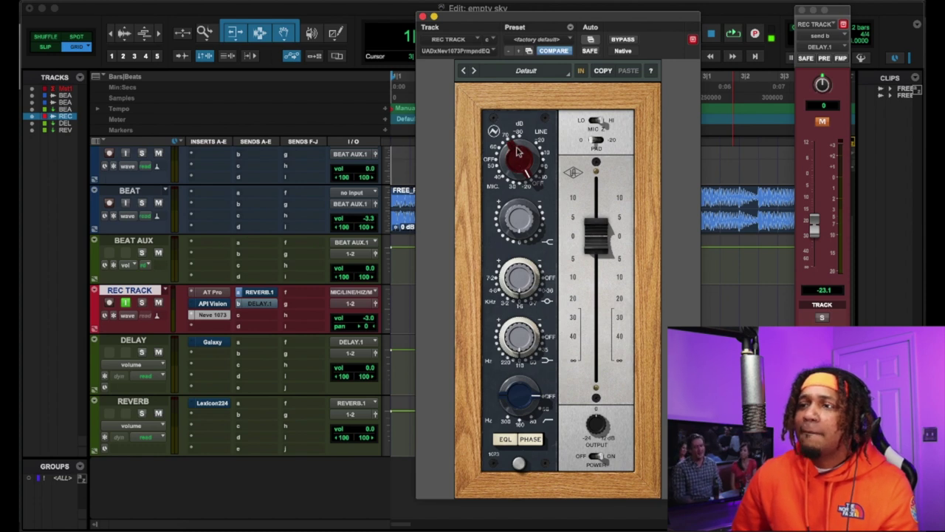
click(512, 182)
click(504, 177)
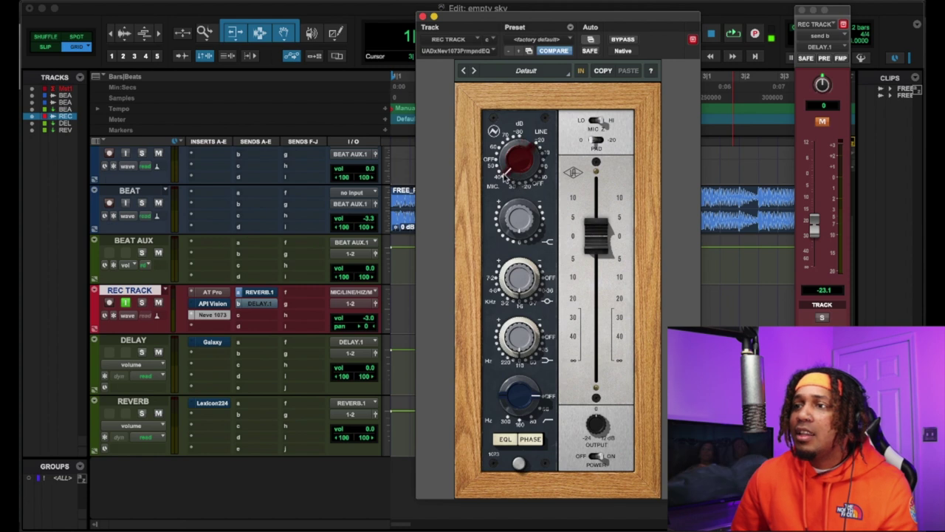
click(496, 167)
click(495, 167)
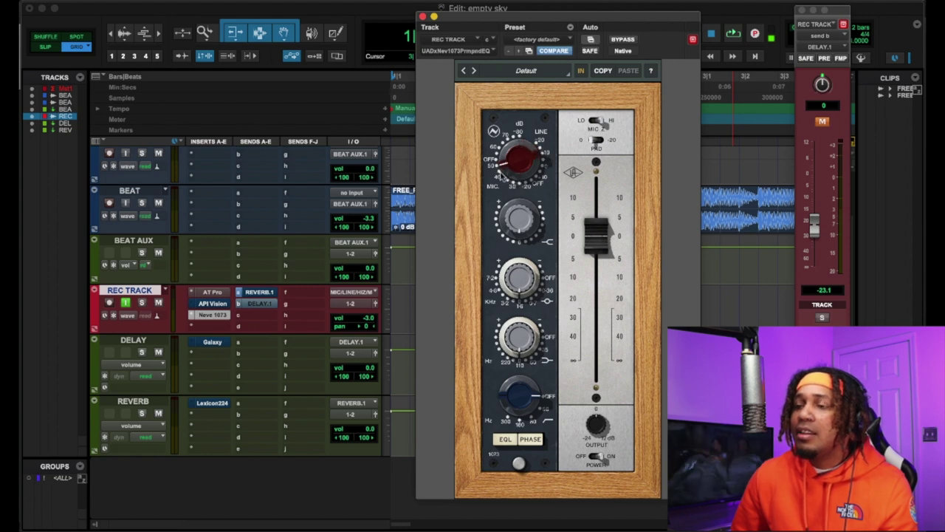
click(499, 175)
click(498, 167)
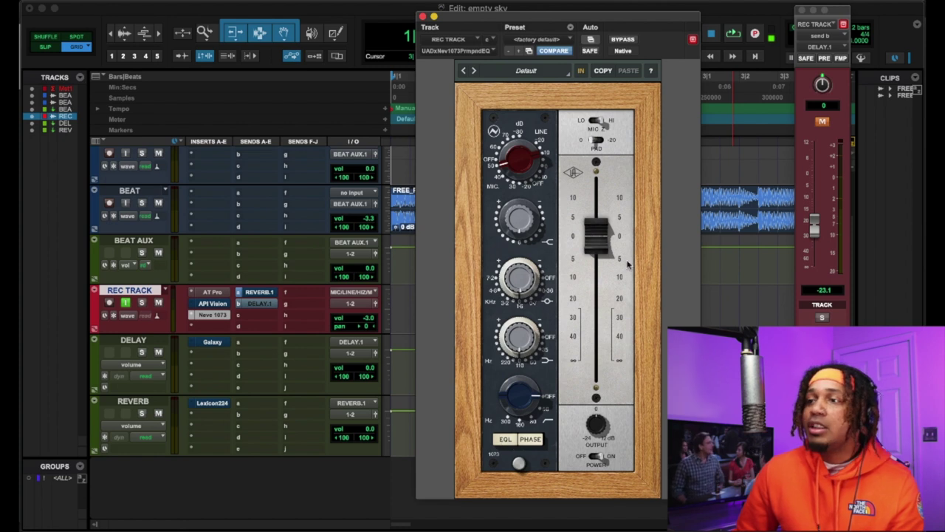
- Try the Neve 1073's output fader, high shelf and EQL switch, and set its high-pass filter to 80 Hz
drag(601, 250, 596, 227)
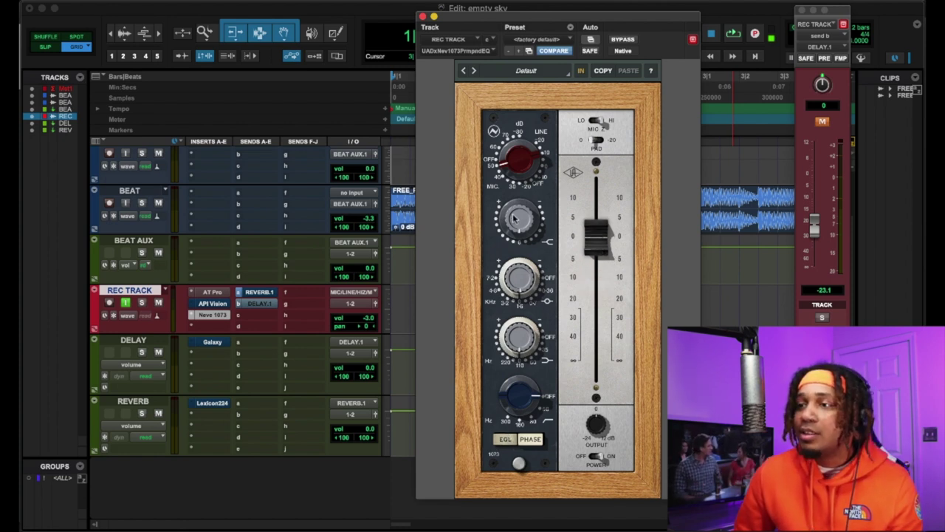
drag(509, 217, 504, 273)
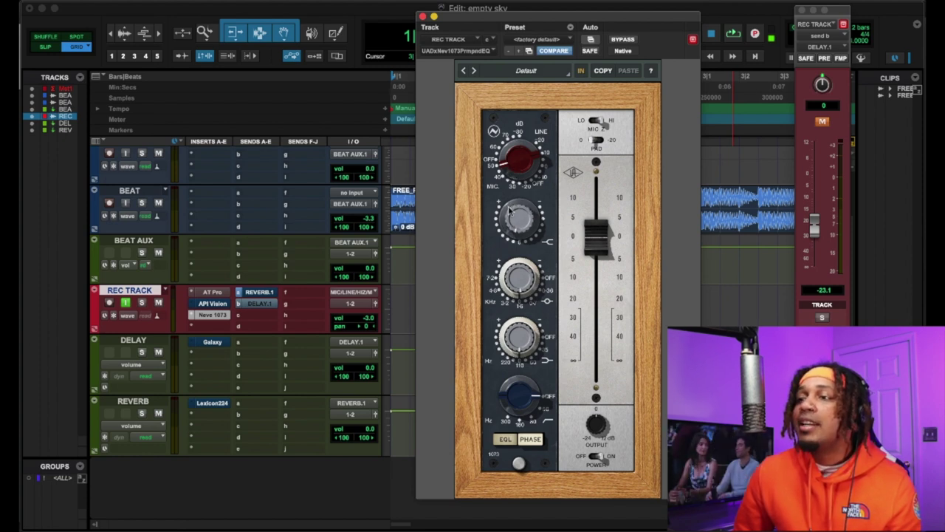
click(504, 442)
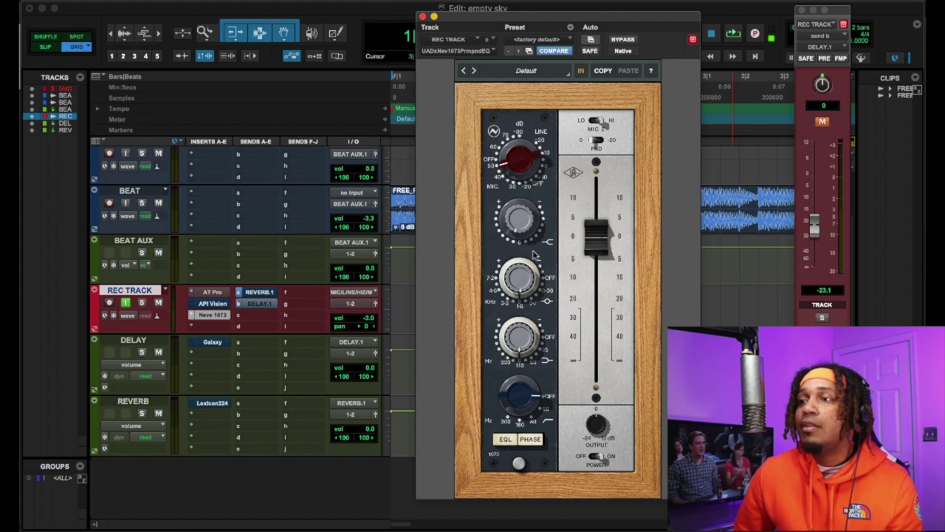
click(508, 444)
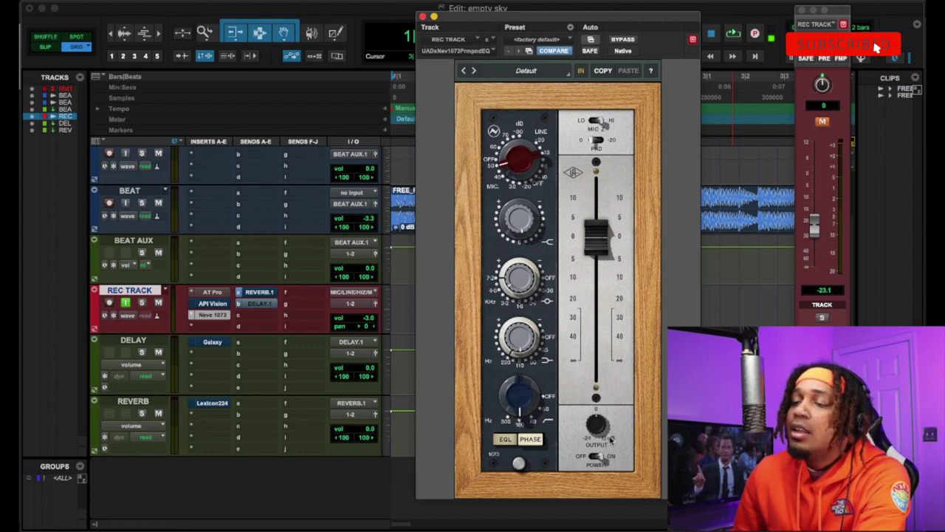
click(531, 418)
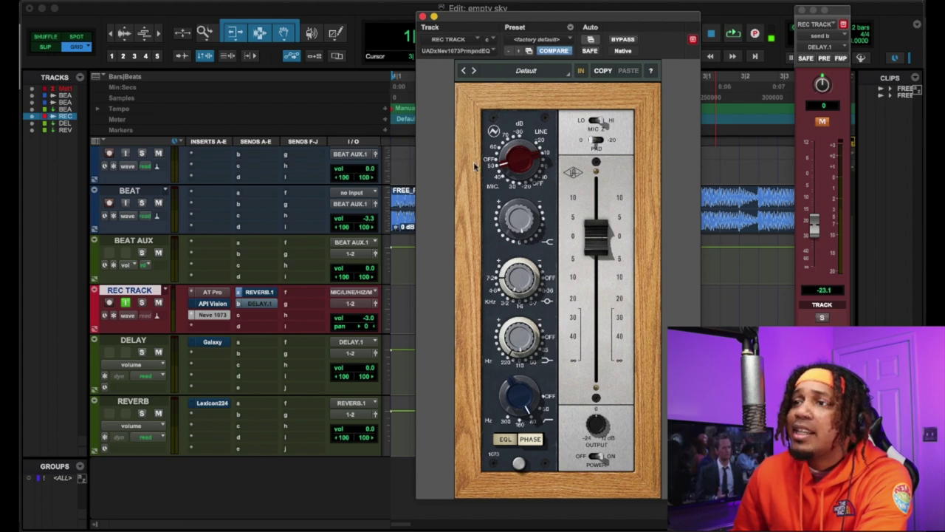
- Filter the Neve 1073 presets by the Vocal tag, load the Vocal preset and turn the gain knob back into the mic range
click(508, 71)
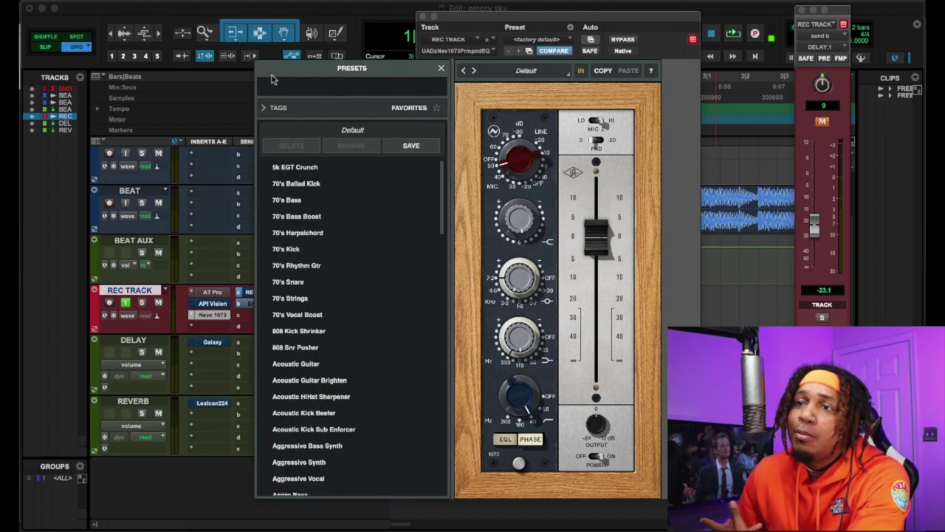
click(274, 108)
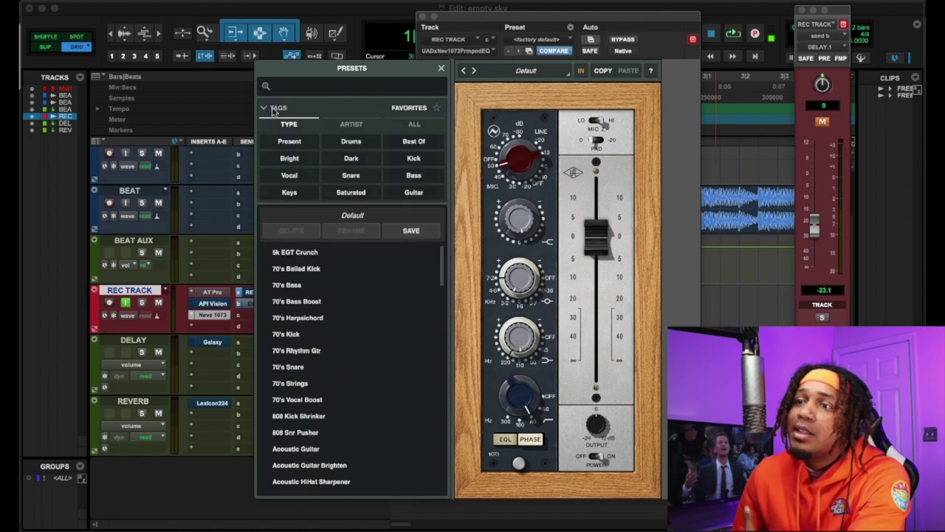
click(290, 177)
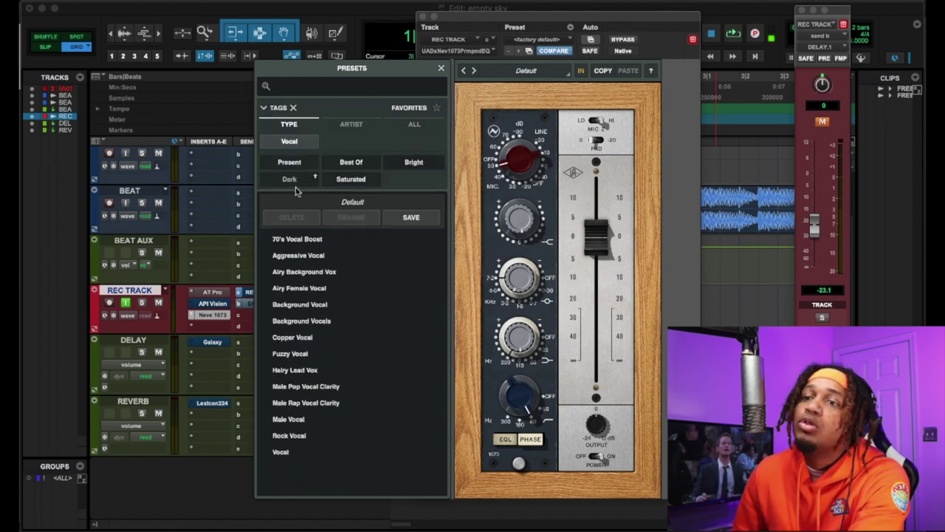
click(294, 456)
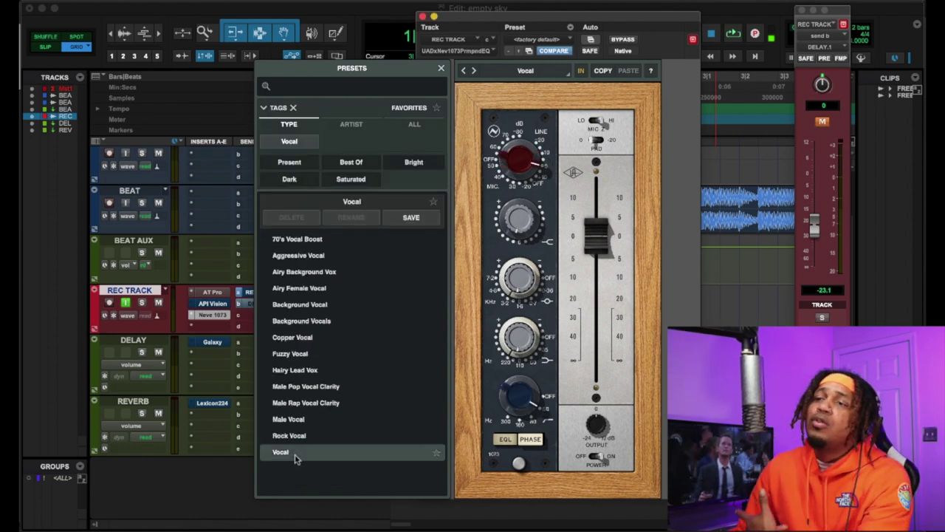
click(515, 187)
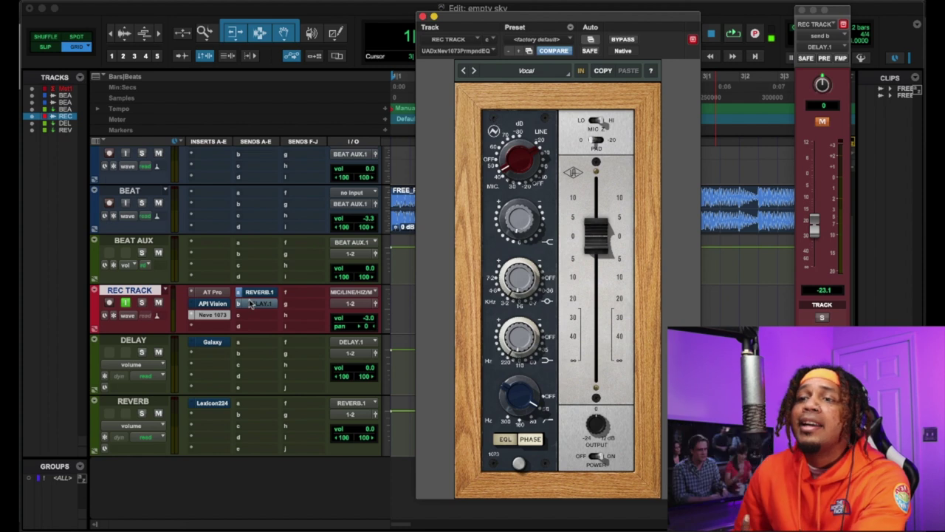
- Close the Auto-Tune Pro window and create one new mono audio track below REC TRACK
key(space)
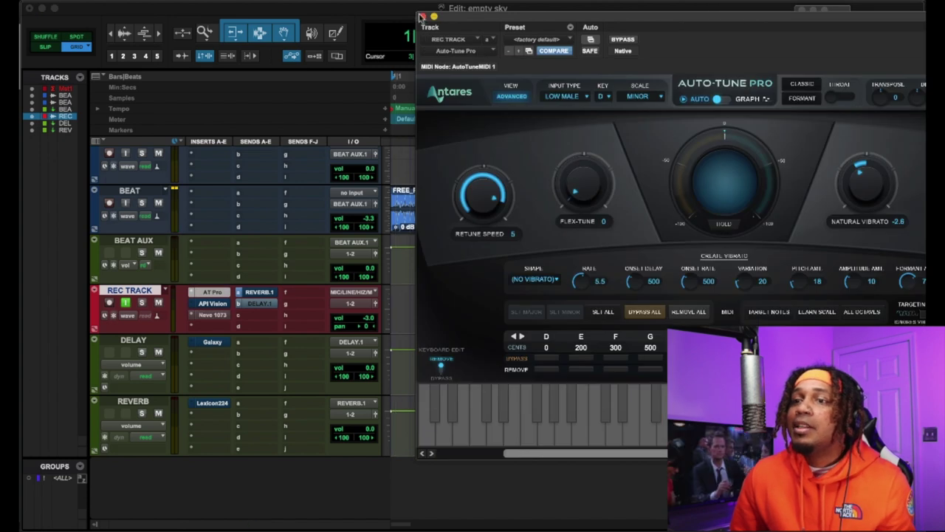
click(421, 16)
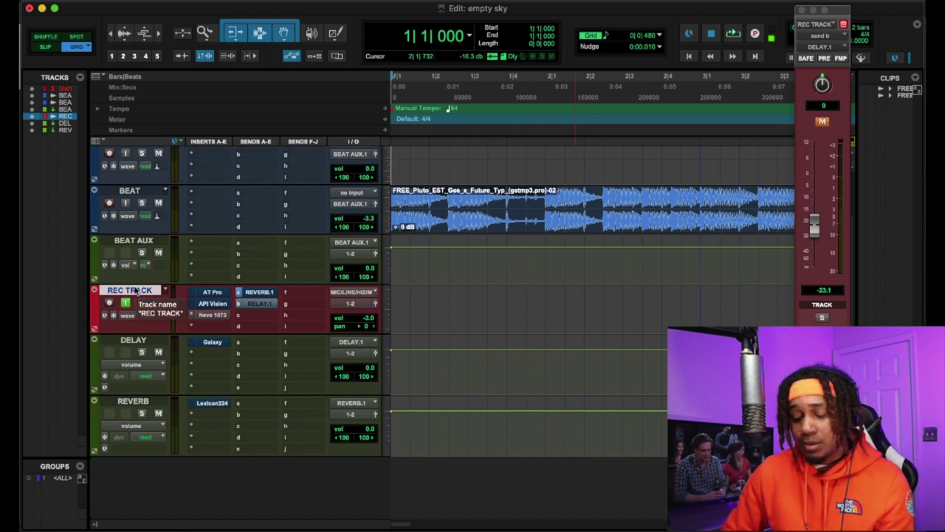
key(super+shift+n)
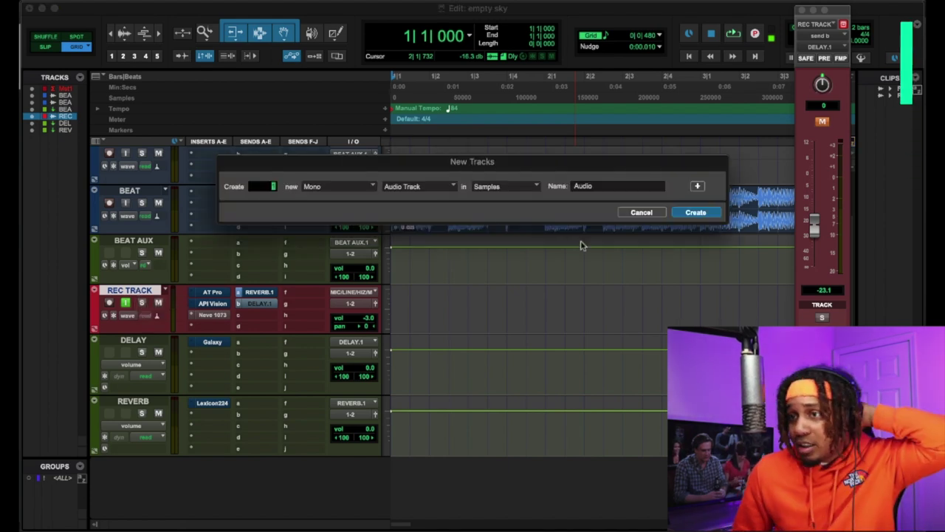
click(694, 212)
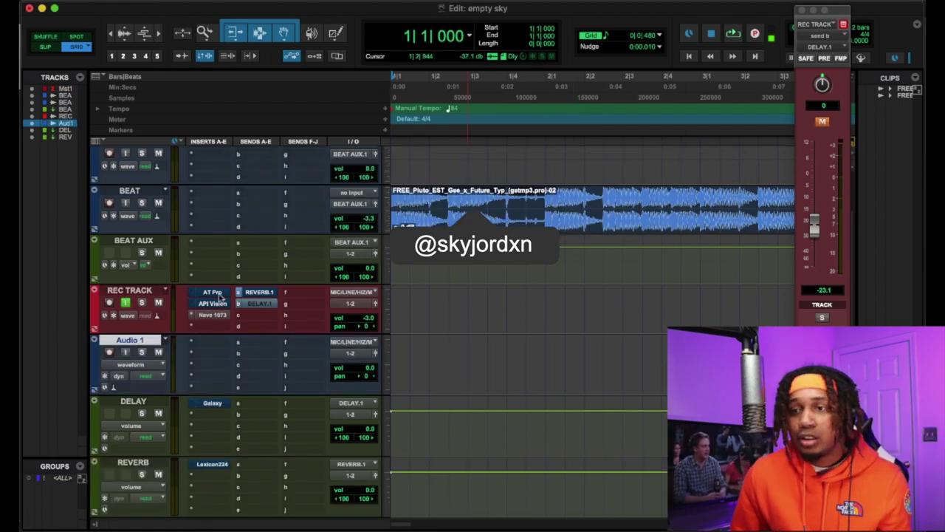
- Copy REC TRACK's AT Pro and Neve 1073 inserts and its REVERB.1 and DELAY.1 sends onto the Audio 1 track
drag(219, 296, 212, 342)
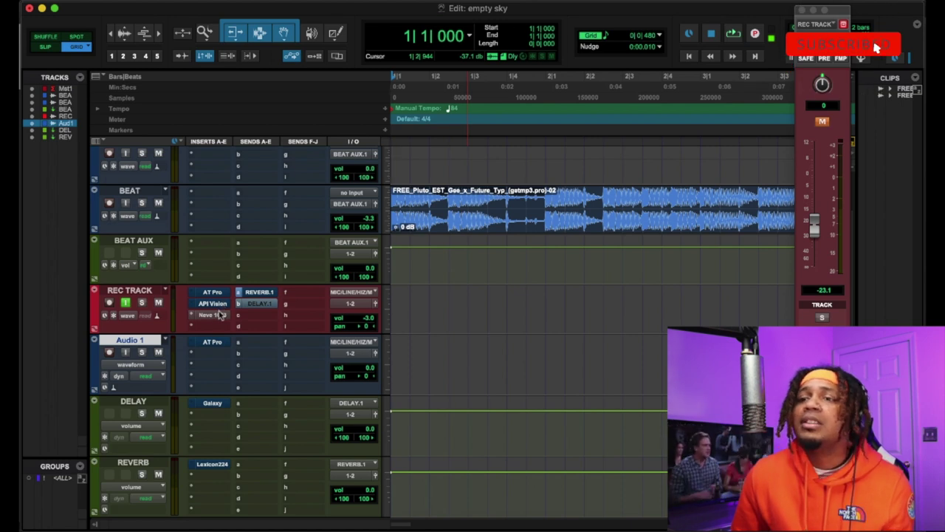
drag(217, 321, 212, 353)
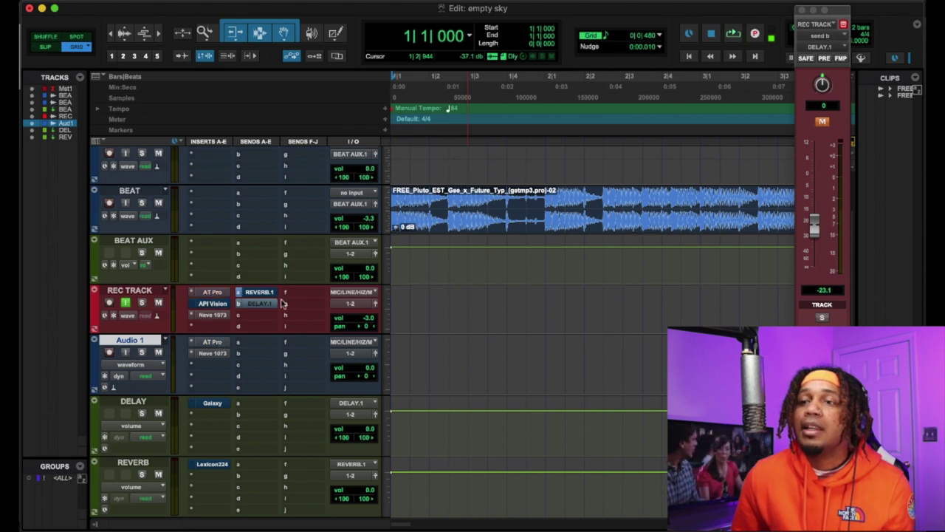
drag(268, 296, 264, 342)
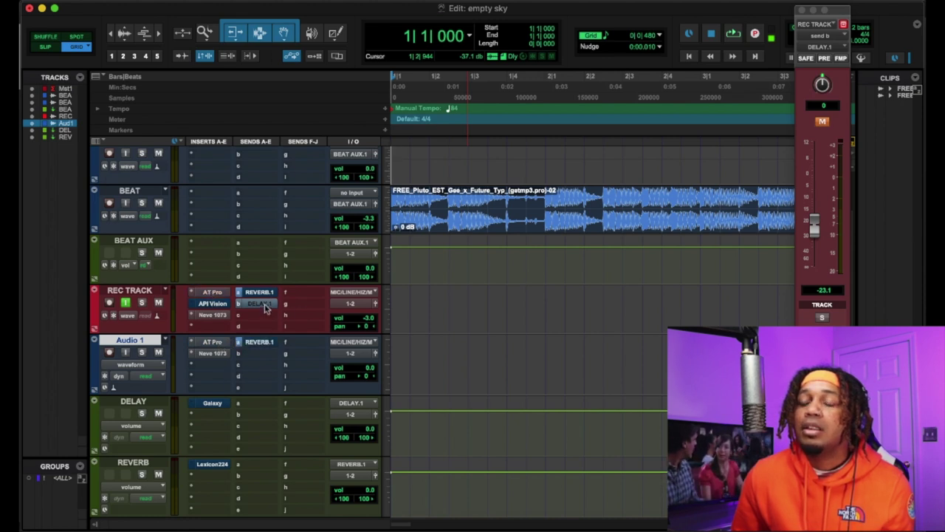
scroll(266, 303, down, 1)
drag(263, 269, 262, 318)
scroll(130, 305, down, 1)
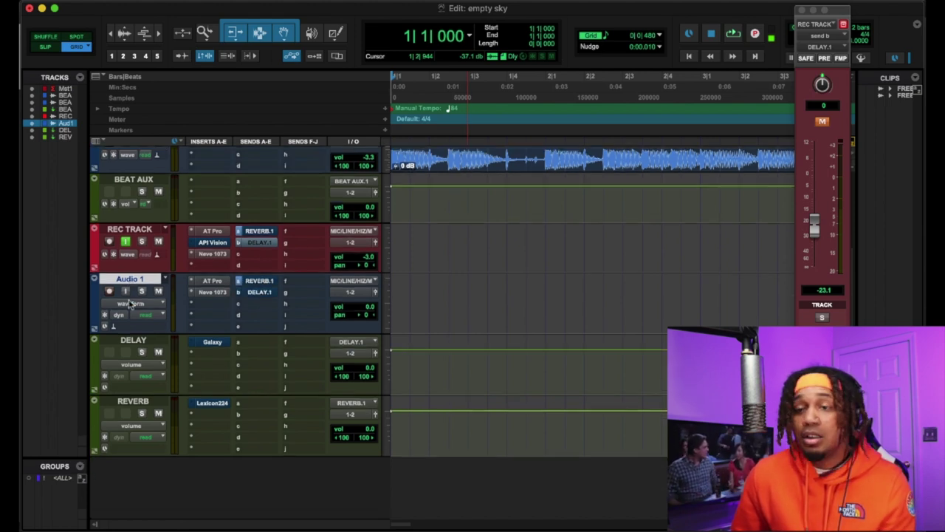
- Duplicate the Audio 1 track once with its inserts and sends, placing the copy after the selected track
click(130, 303)
click(216, 315)
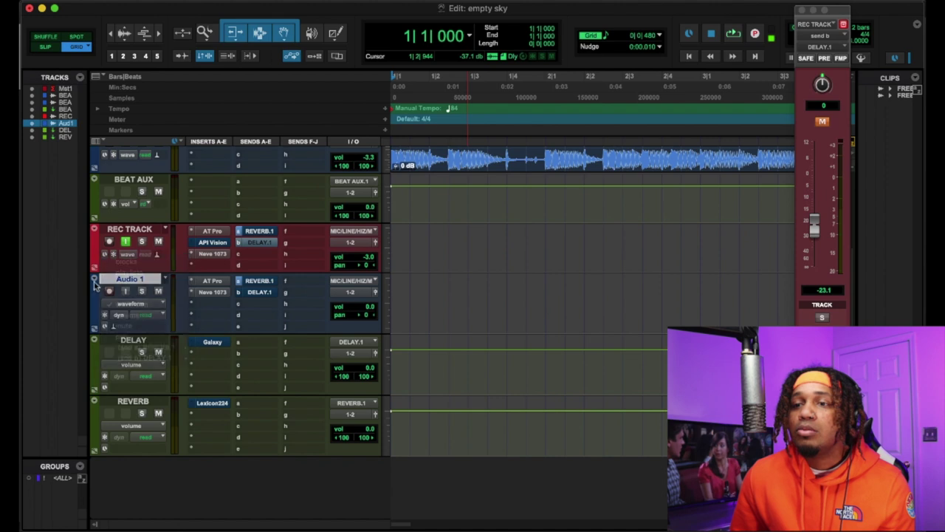
right_click(142, 279)
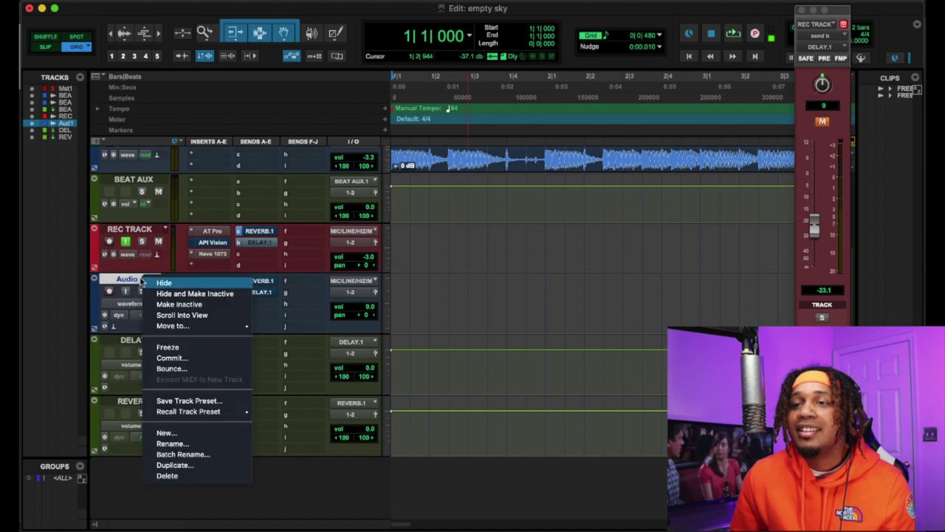
click(176, 464)
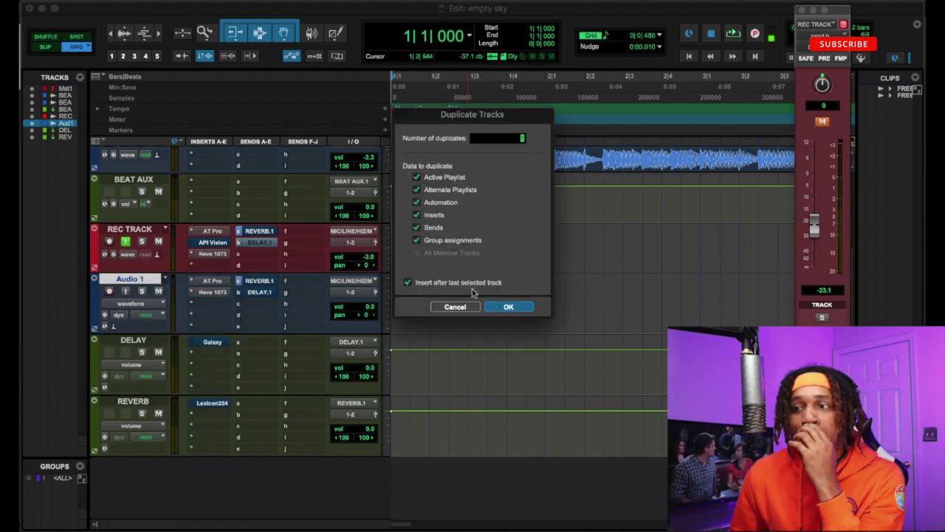
click(508, 306)
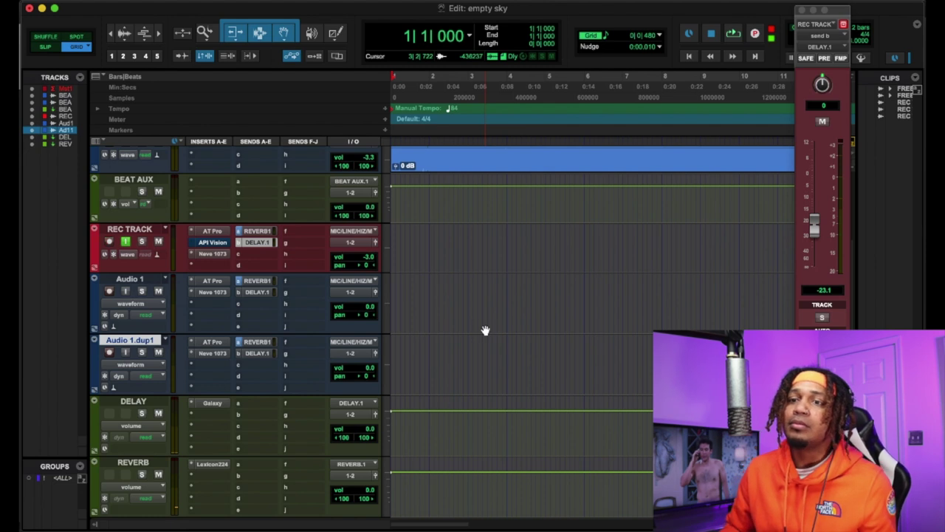
- Record a vocal take on REC TRACK, and delete both that take and the REC TRACK_02-01 clip on Audio 1
key(space)
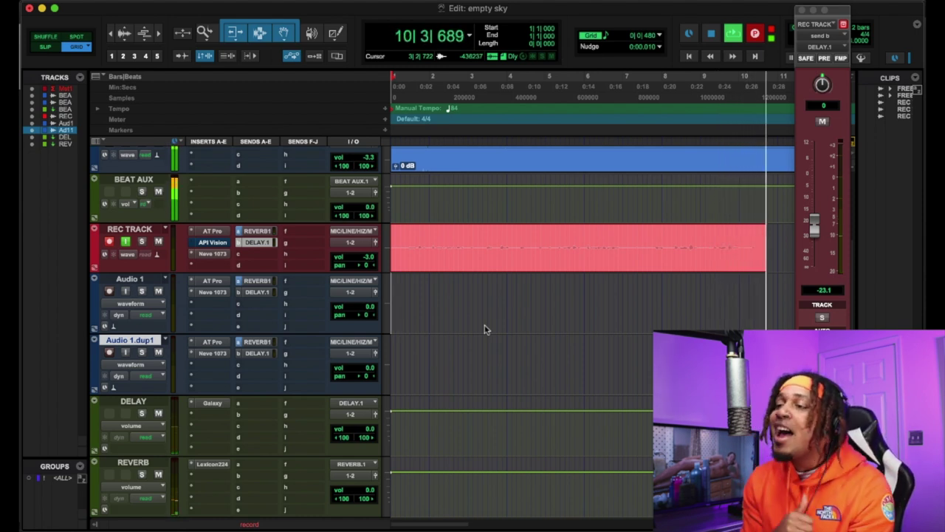
key(super+period)
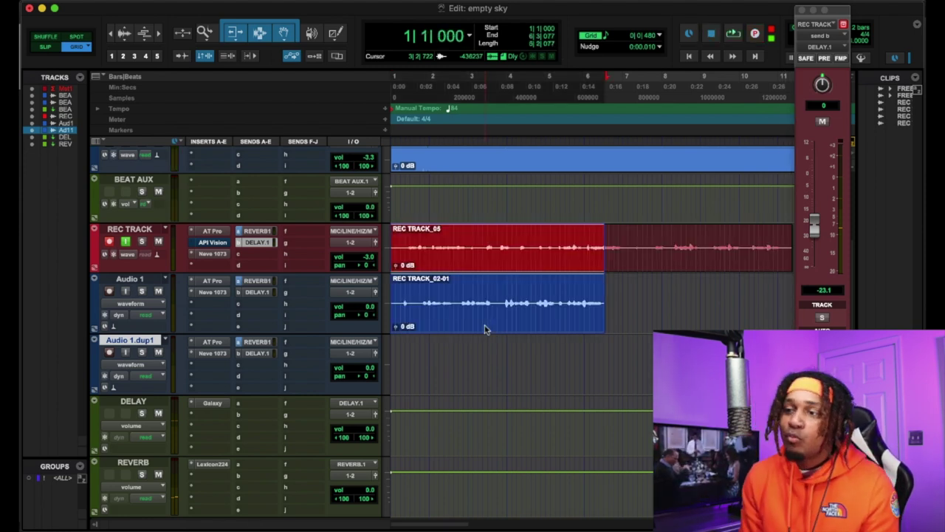
click(584, 262)
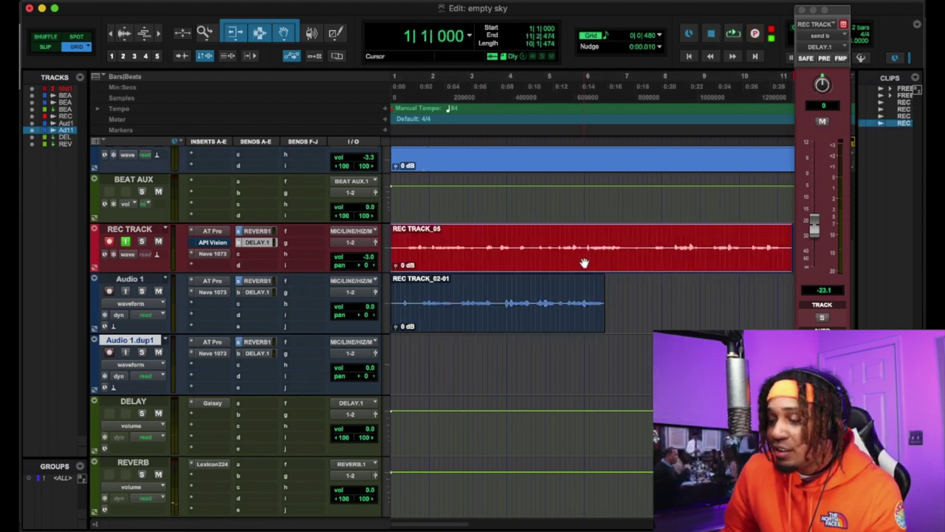
key(Delete)
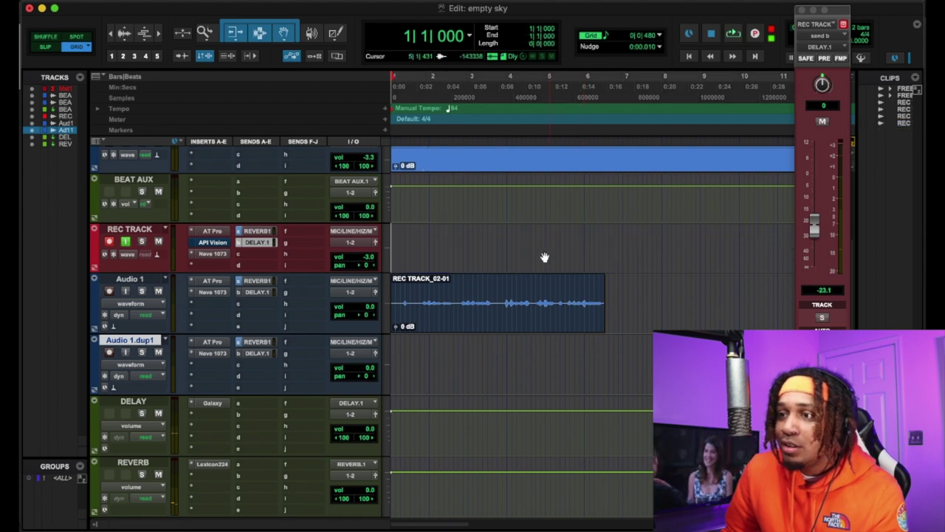
click(440, 312)
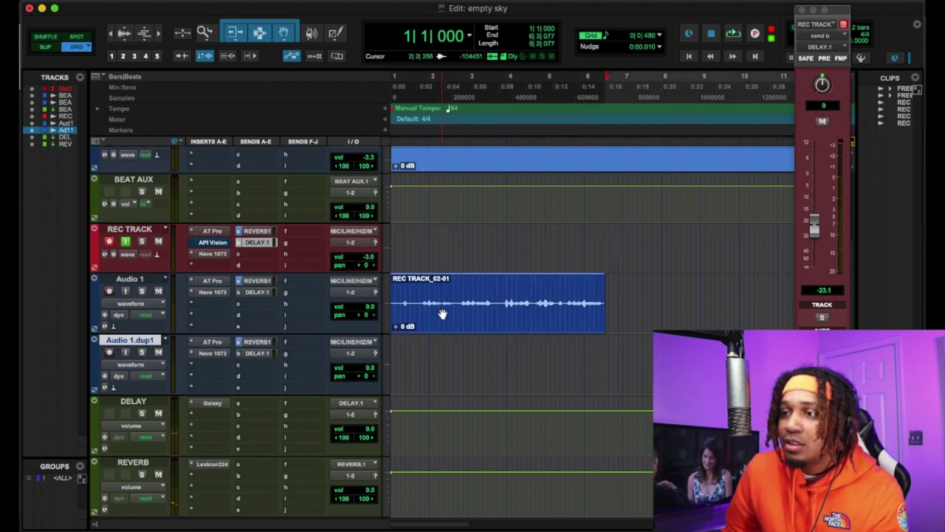
key(Delete)
- Record a vocal take on REC TRACK from the session start and move the recorded clip down to Audio 1
click(416, 243)
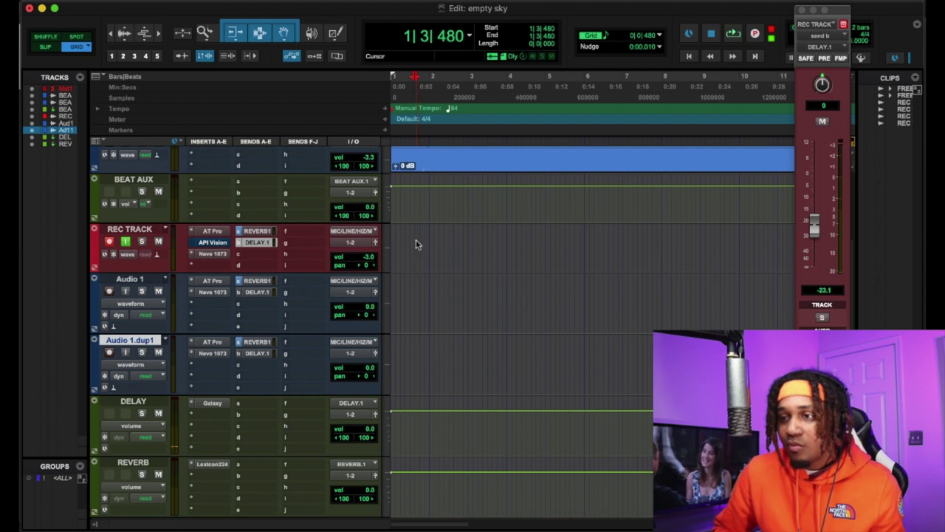
key(Return)
key(super+space)
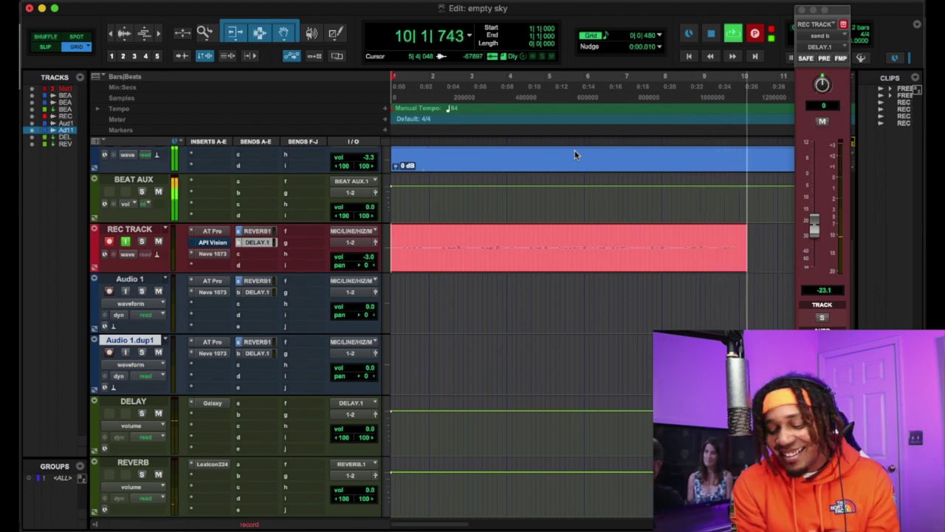
key(super+period)
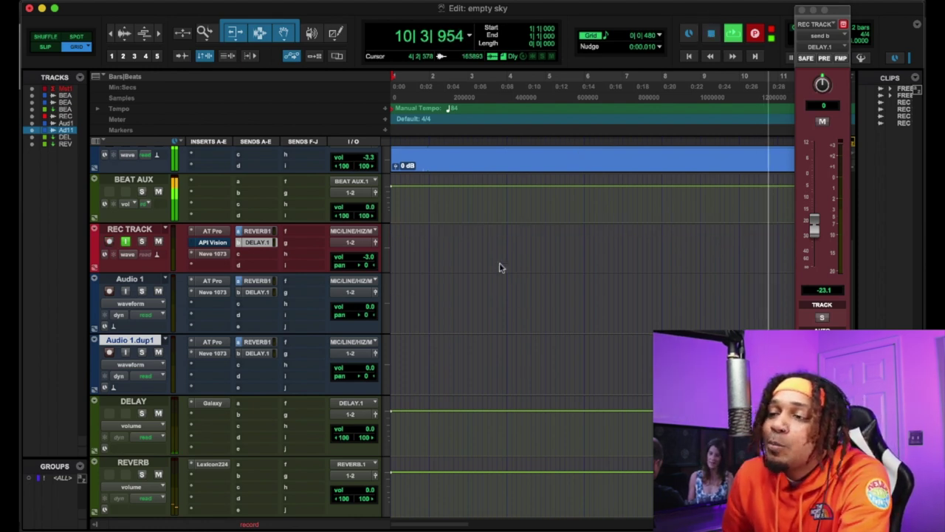
drag(507, 268, 476, 325)
- Play back from 2|2|480, reset the fader of Audio 1's Neve 1073 and lower it slightly below 0
click(442, 226)
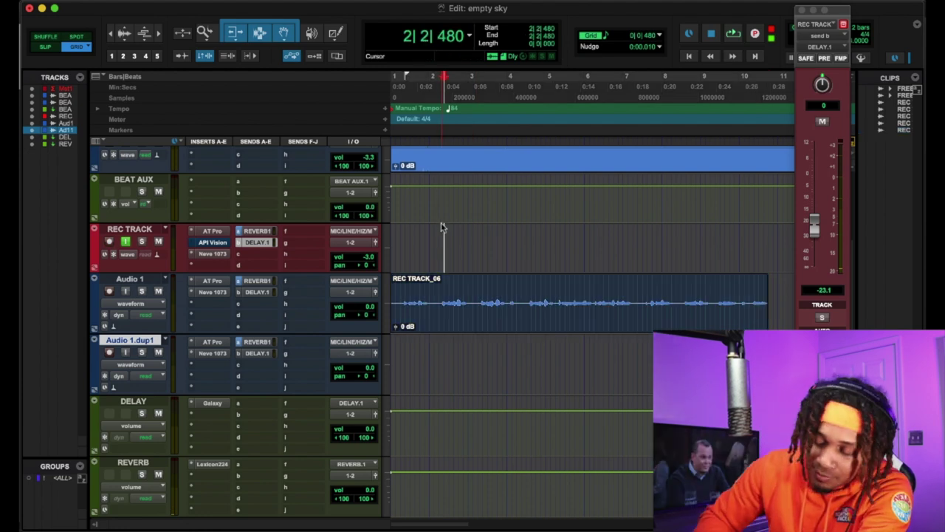
key(space)
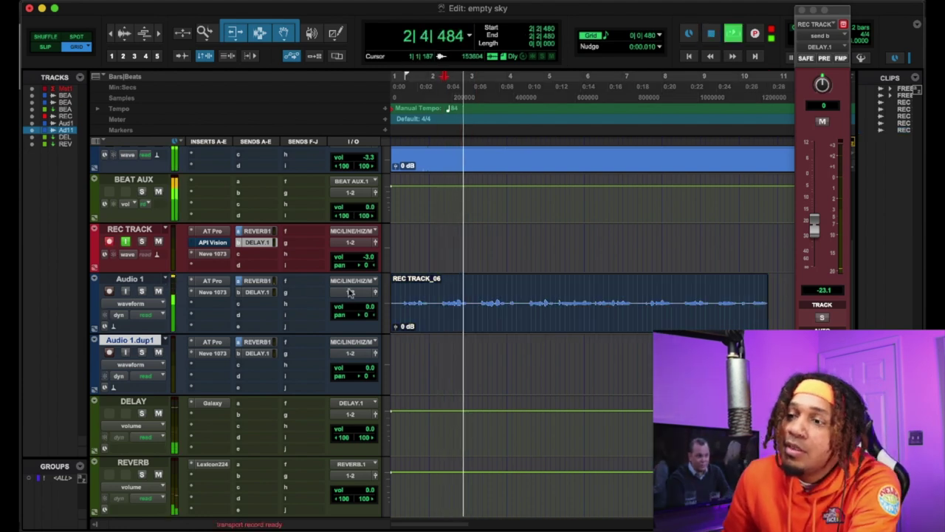
click(220, 293)
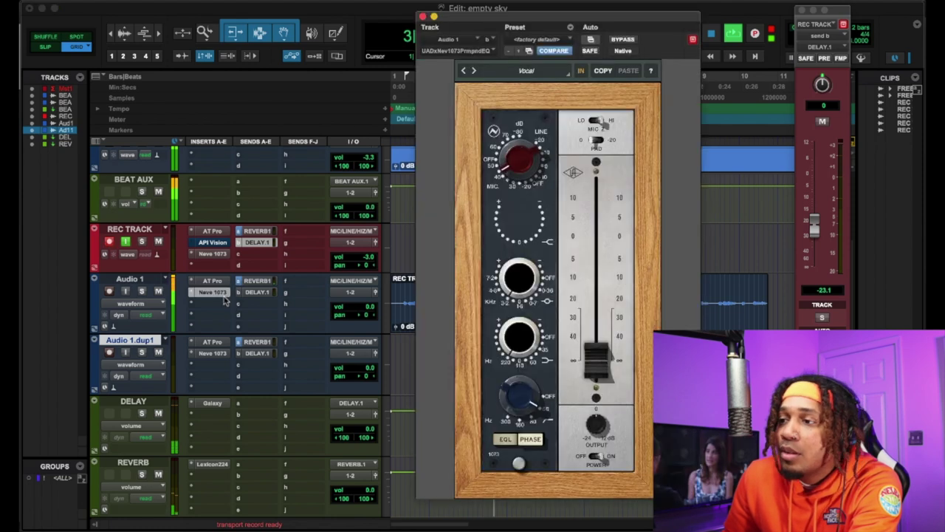
alt+click(593, 348)
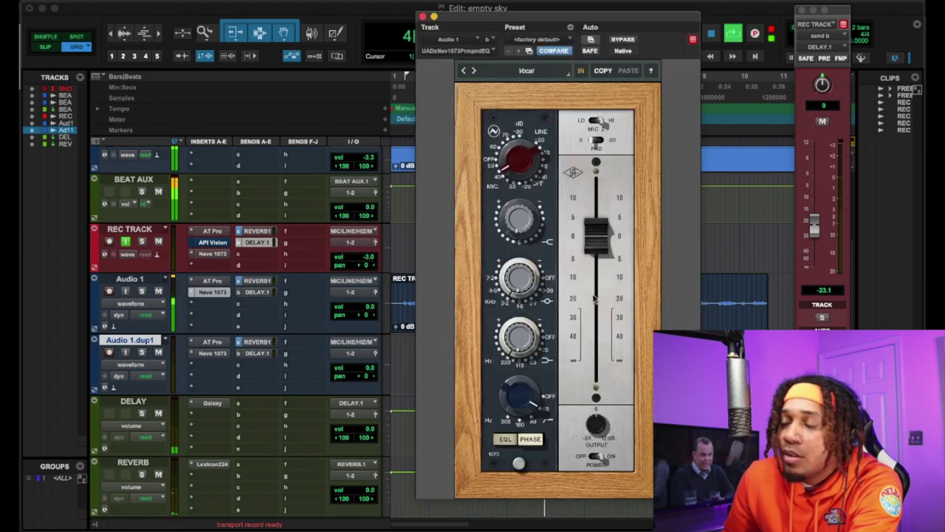
drag(595, 237, 599, 250)
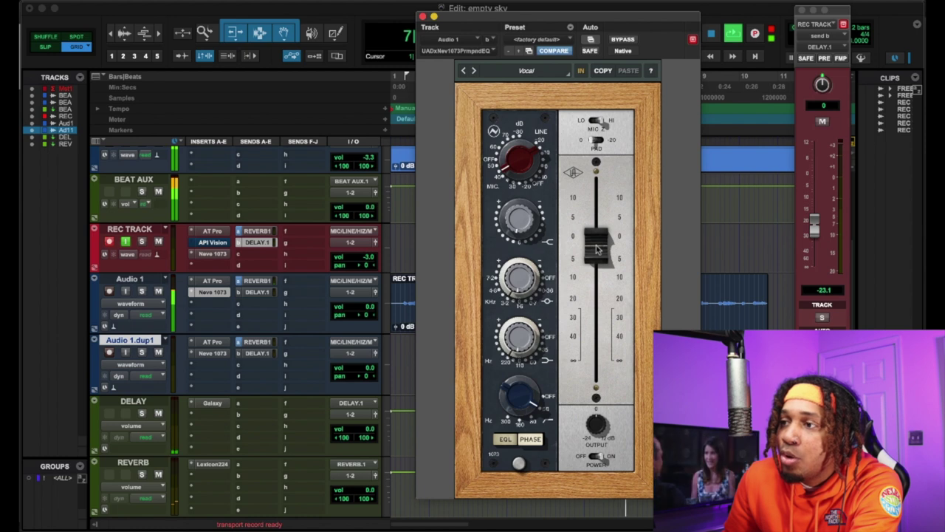
drag(598, 249, 599, 252)
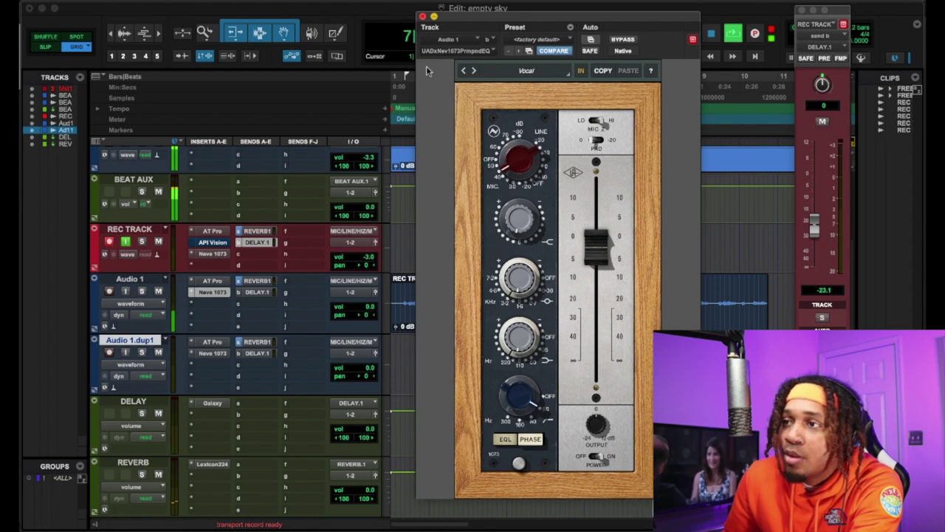
click(421, 16)
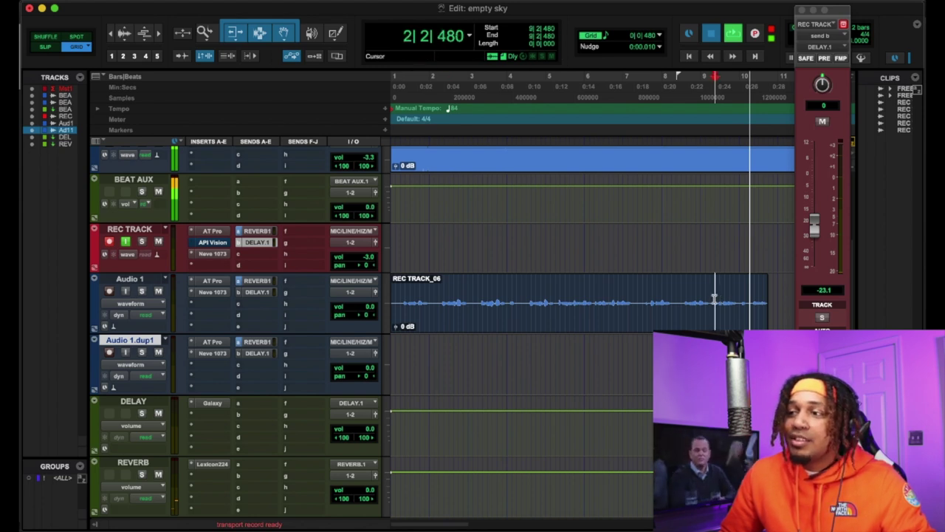
- Trim the end of the Audio 1 clip at 9|2|480 and copy REC TRACK's API Vision to Audio 1.dup1's third insert
key(space)
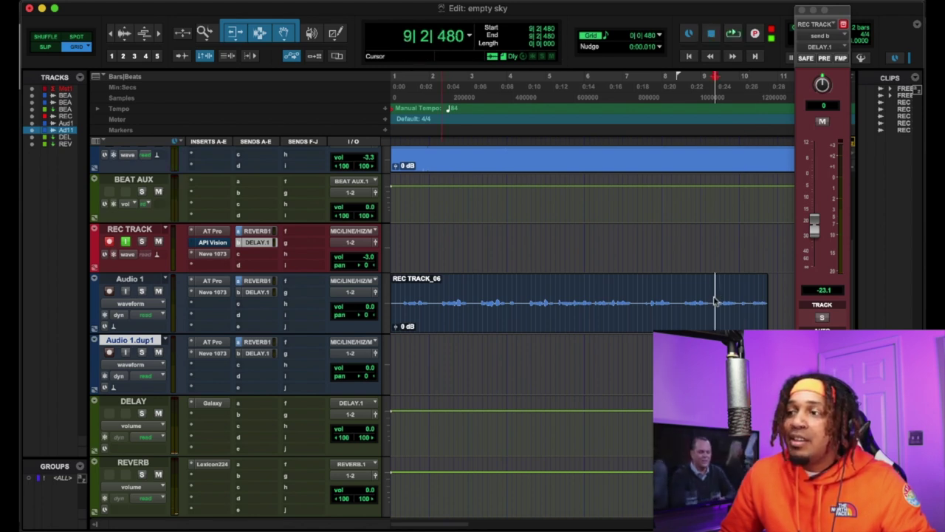
key(s)
drag(215, 246, 222, 371)
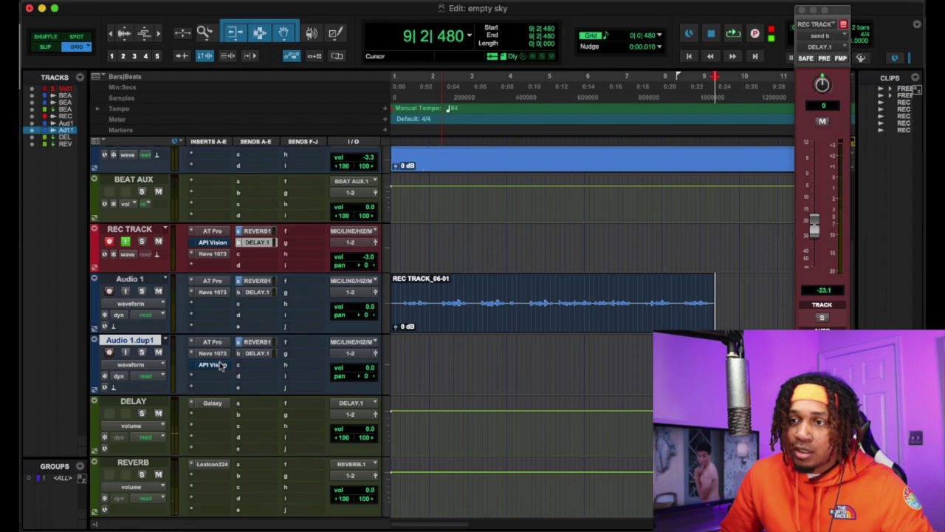
- Record a second vocal take on REC TRACK from the session start and move it to Audio 1.dup1
key(Return)
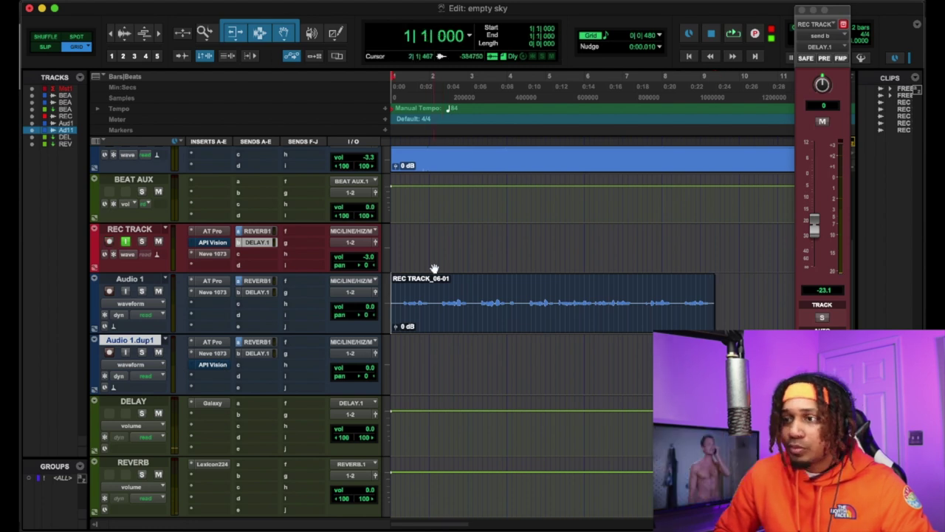
key(space)
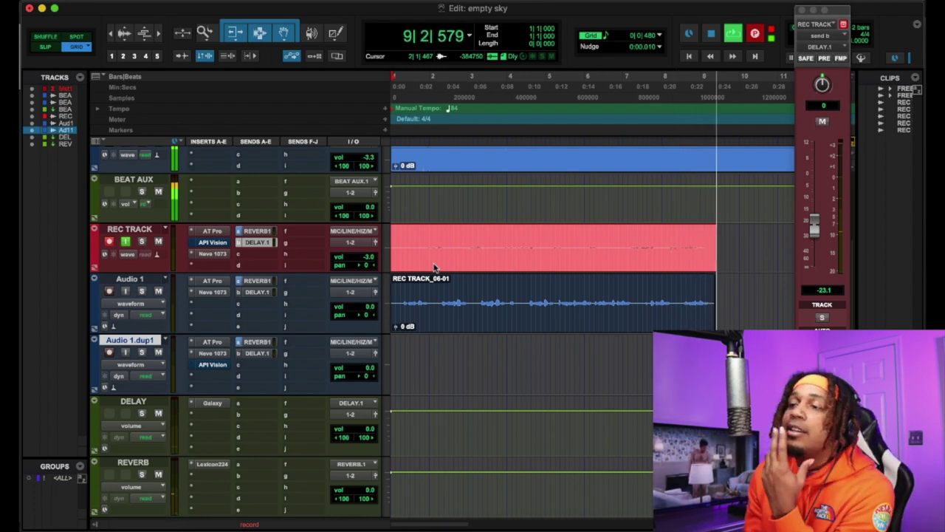
key(space)
drag(523, 336, 523, 348)
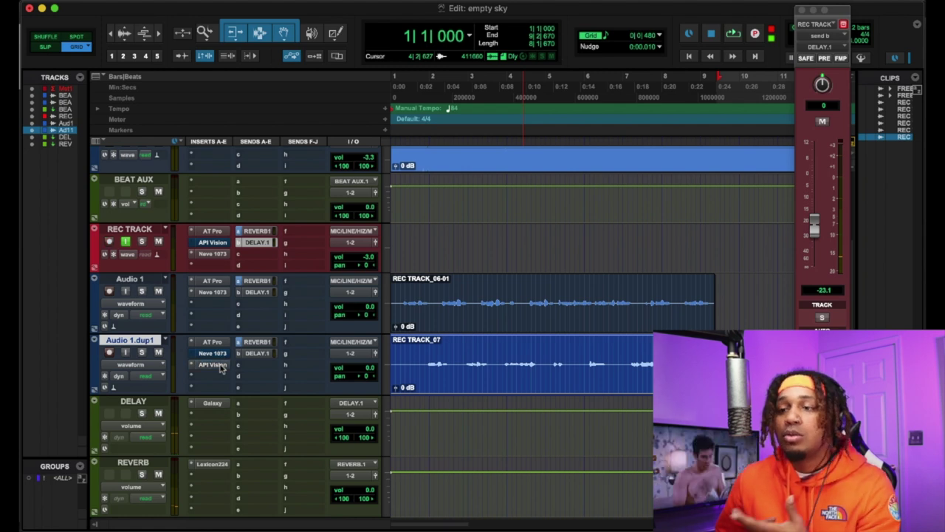
- Play back the session and lower the output fader of the API Vision on Audio 1.dup1
click(213, 365)
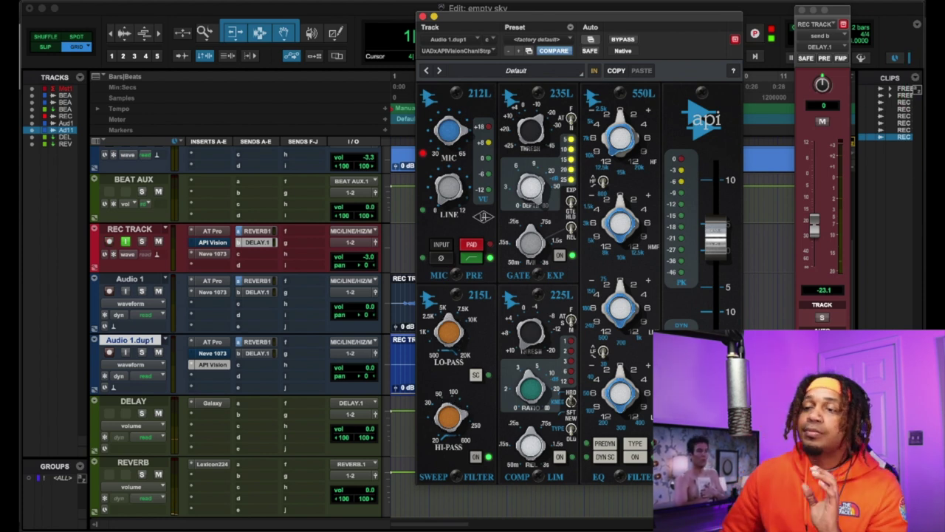
key(space)
click(422, 16)
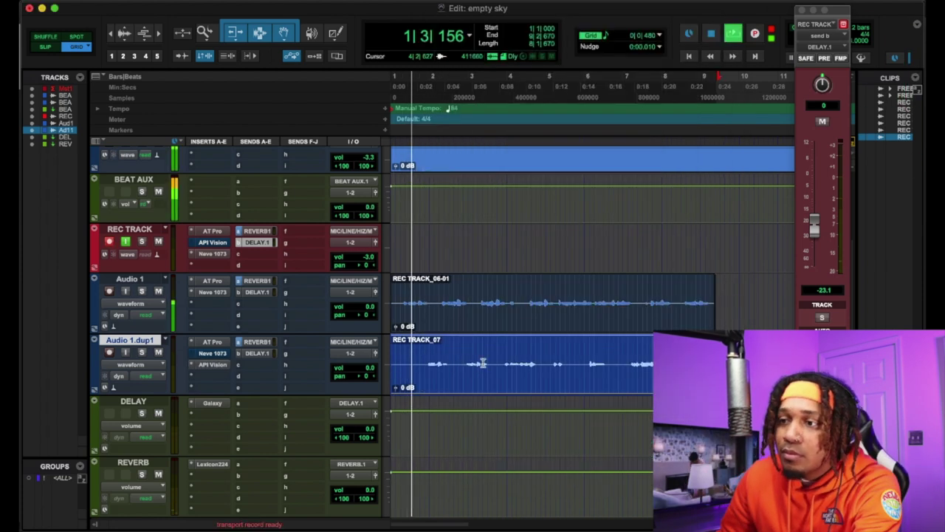
click(220, 366)
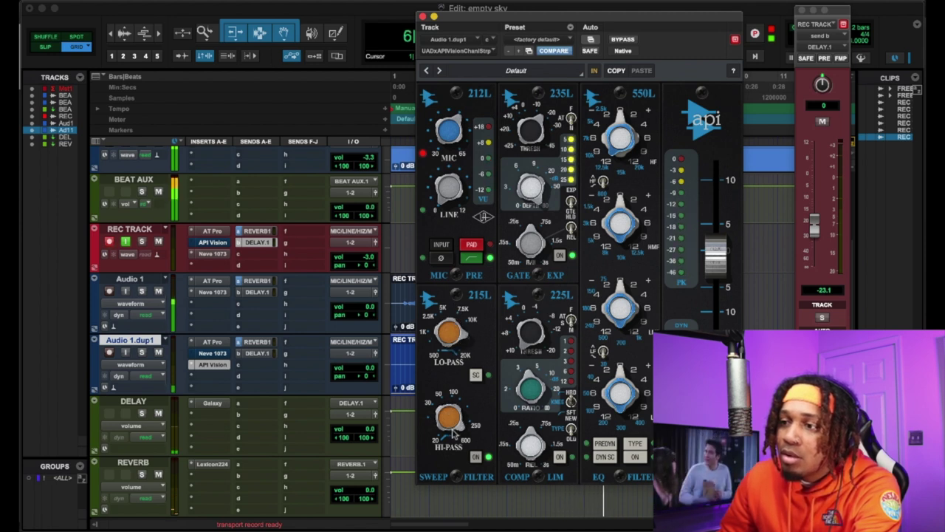
click(422, 16)
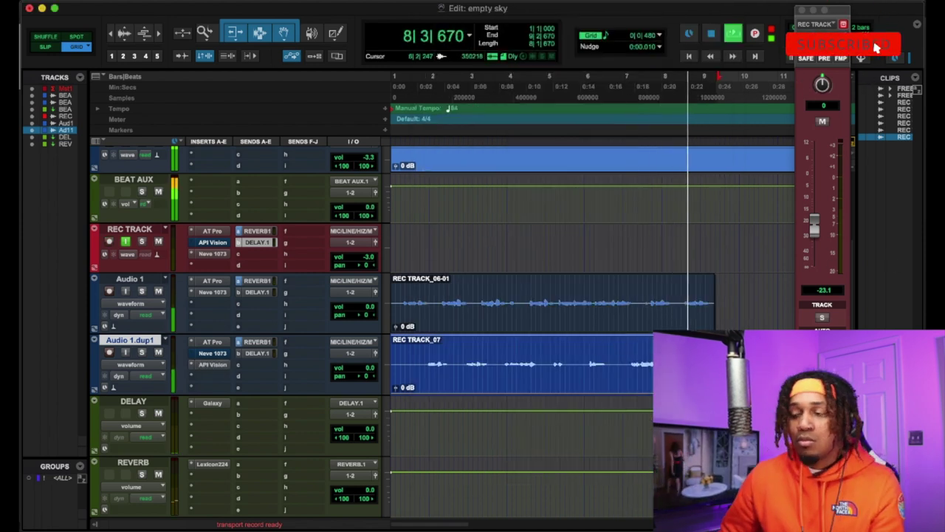
- Play back from 1|3|480 and raise the output fader of Audio 1.dup1's API Vision slightly
key(t)
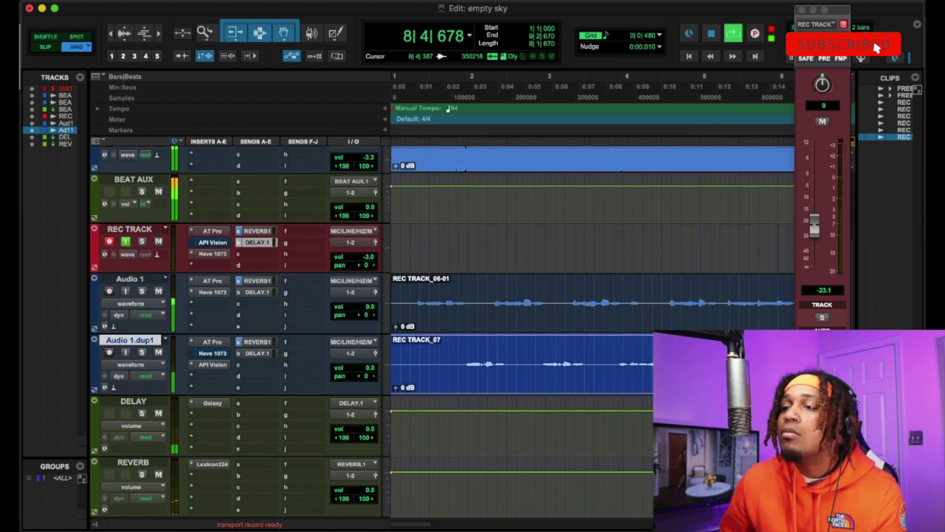
click(441, 239)
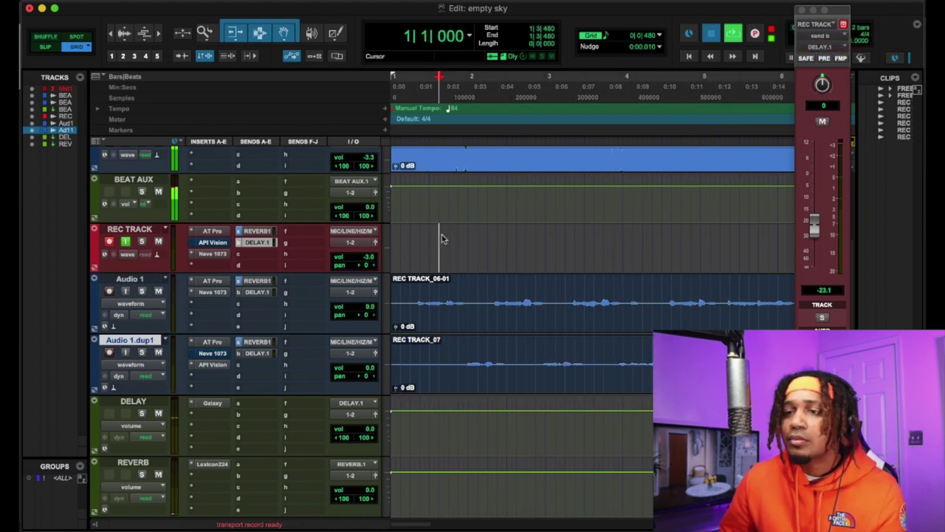
key(space)
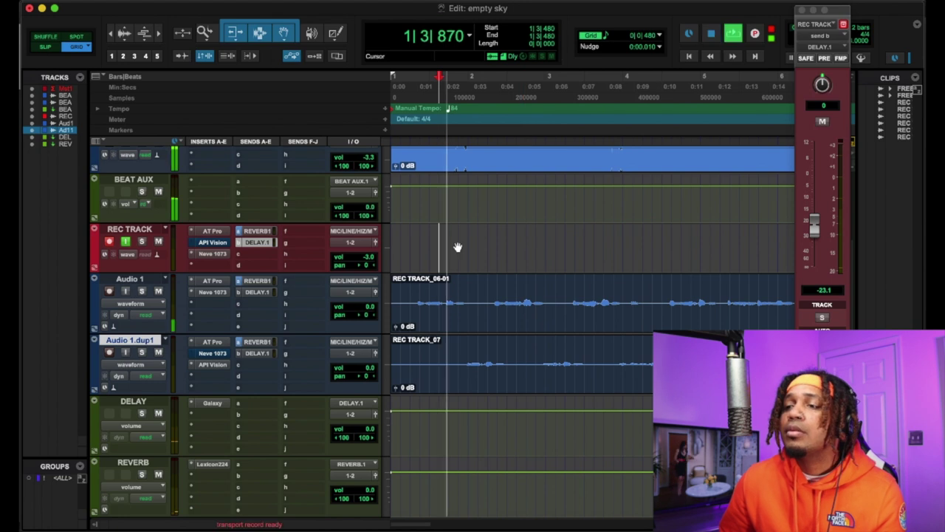
key(r)
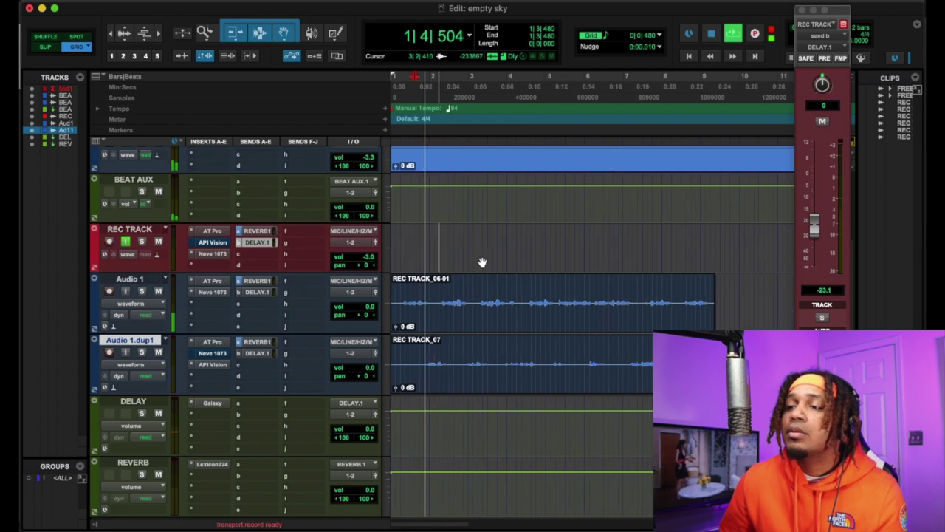
click(212, 364)
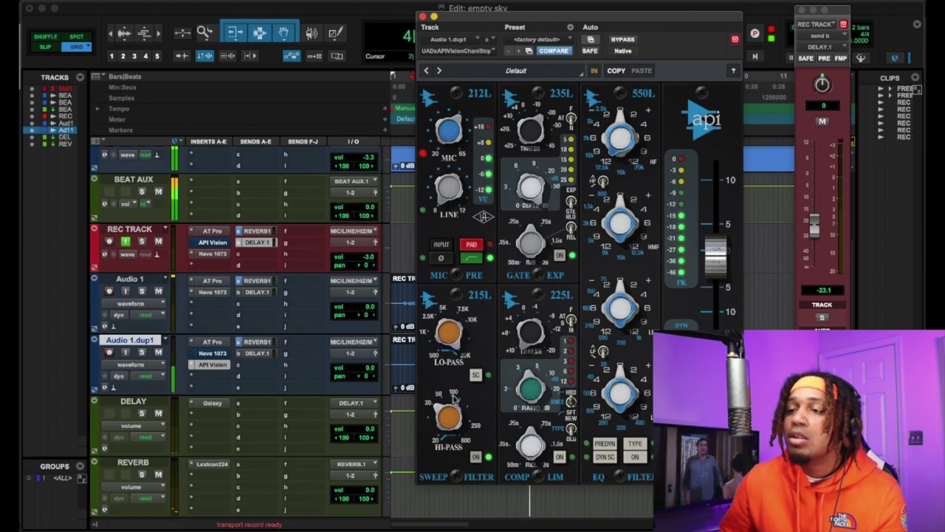
drag(717, 255, 717, 246)
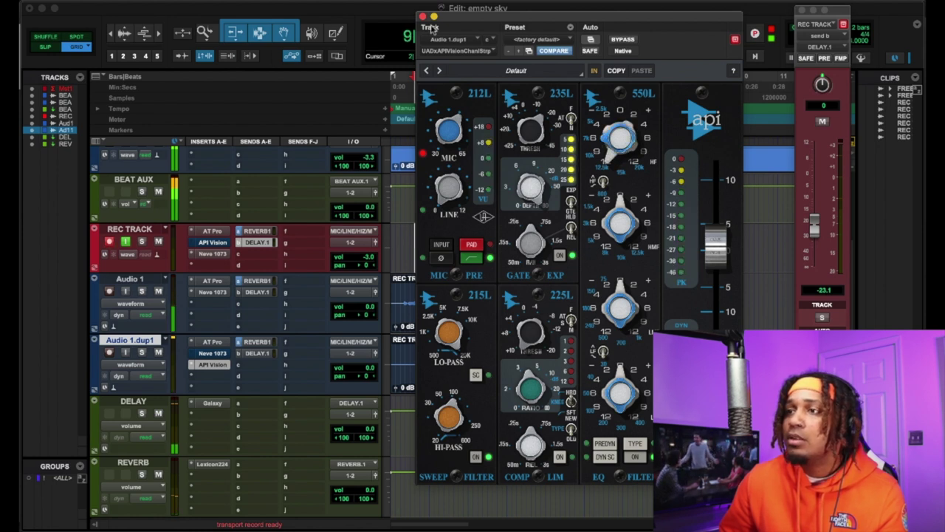
key(space)
key(space)
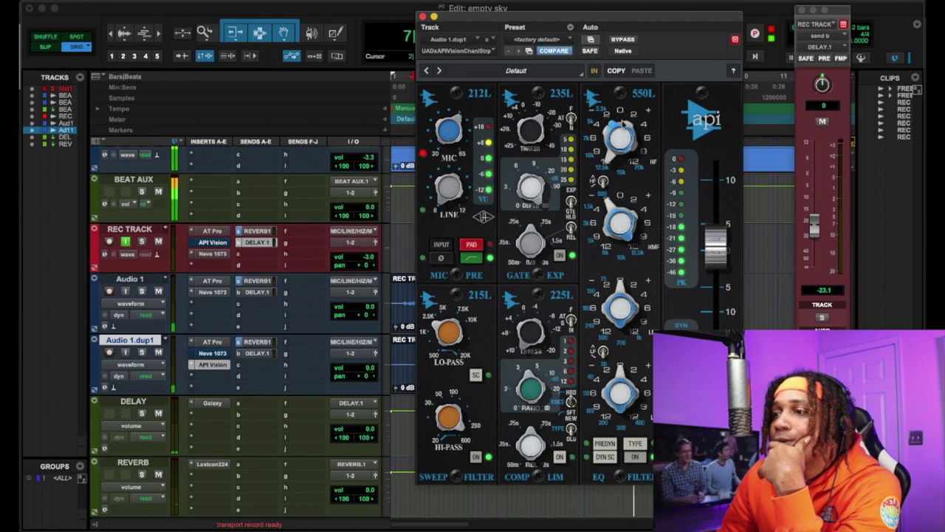
- Boost the HF band of the 550L EQ, slightly cut HMF and fine-tune the output fader on Audio 1.dup1's API Vision
drag(622, 121, 608, 143)
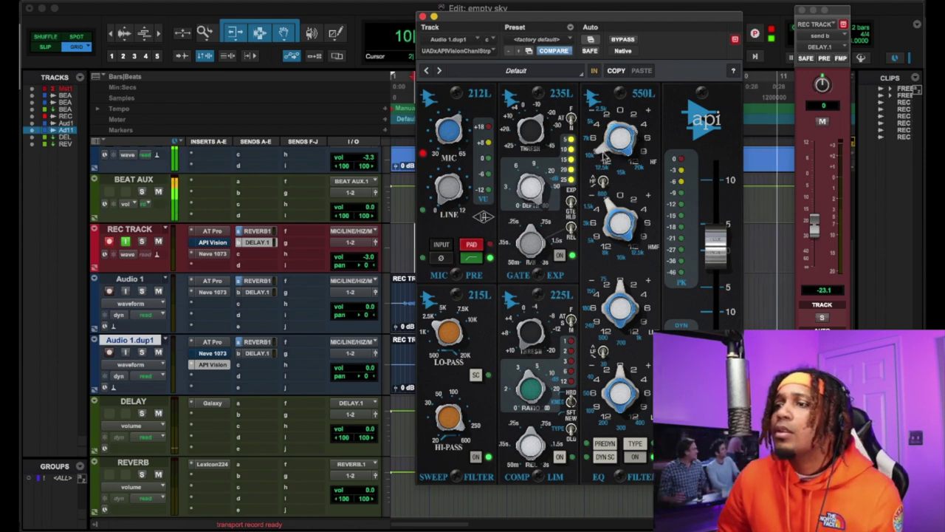
key(space)
key(space)
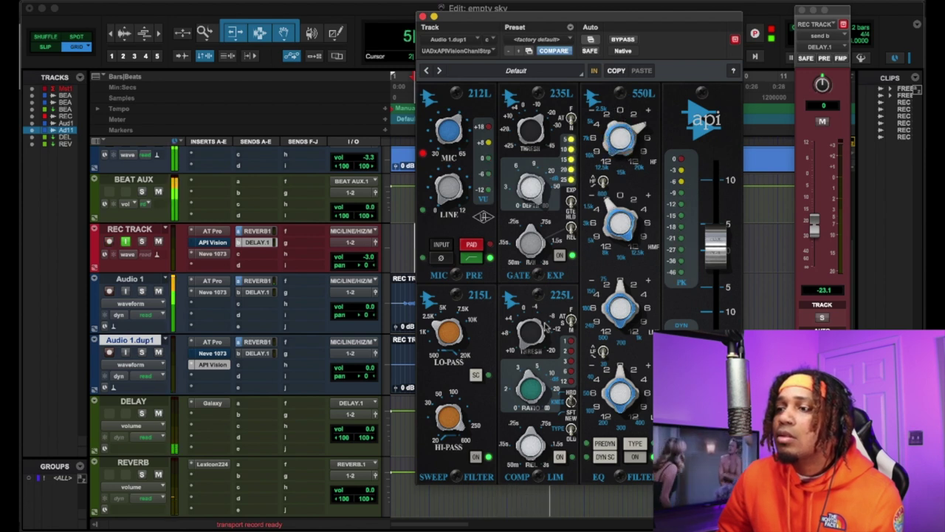
drag(718, 261, 718, 248)
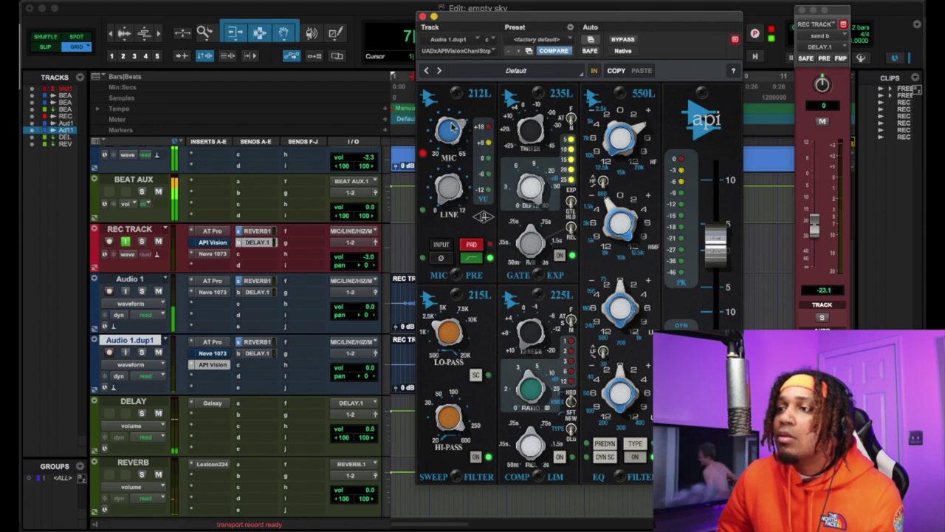
drag(624, 250, 626, 210)
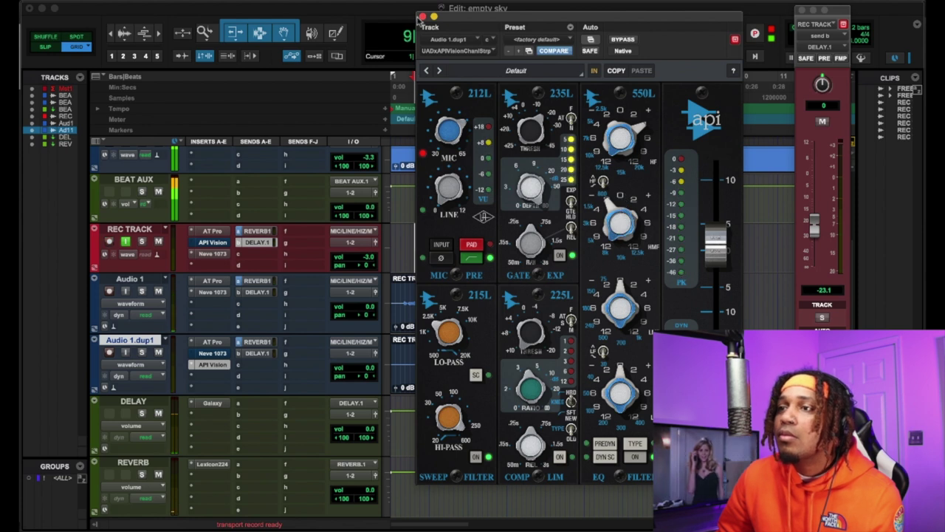
click(422, 16)
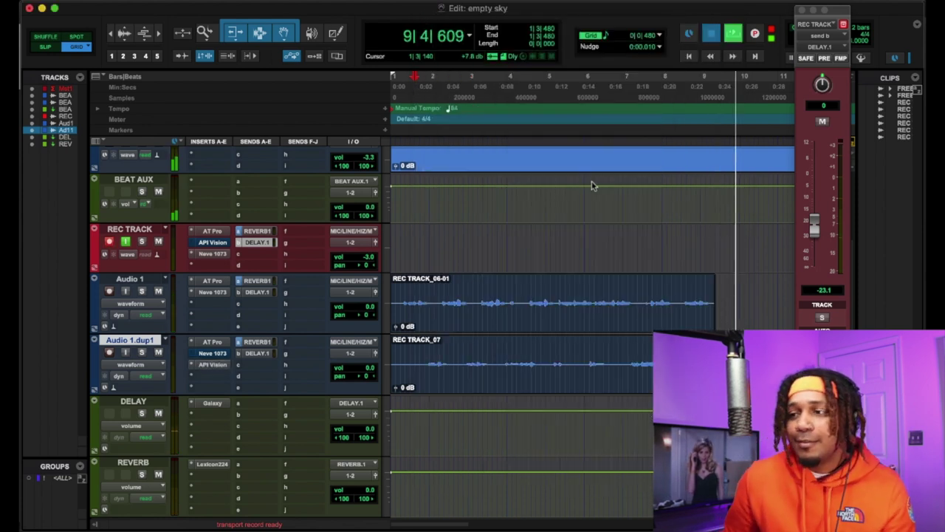
- Play back from the session start and raise Audio 1.dup1's REVERB.1 send to -12.9
key(space)
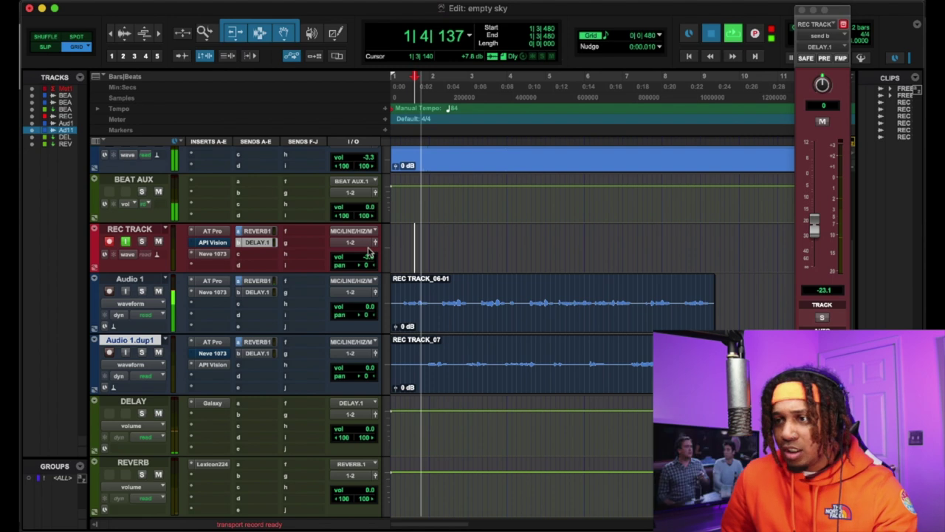
key(space)
key(space)
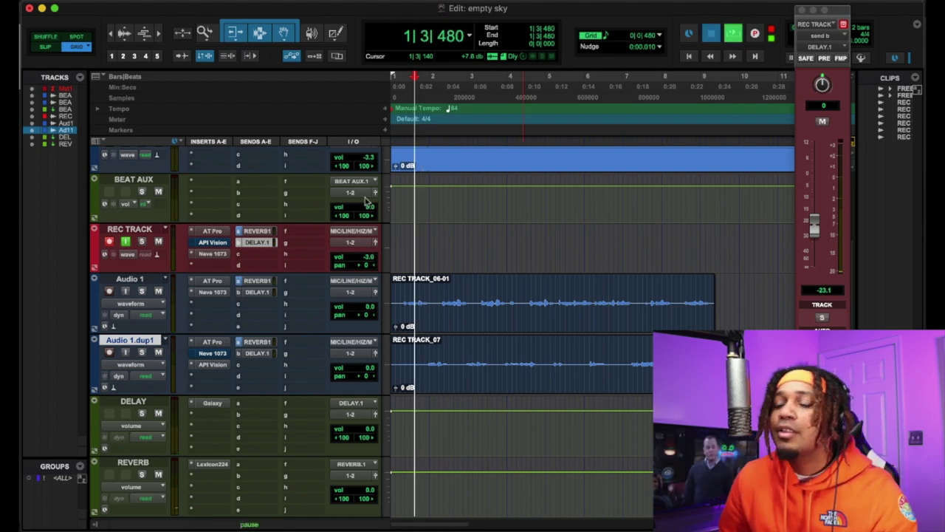
key(space)
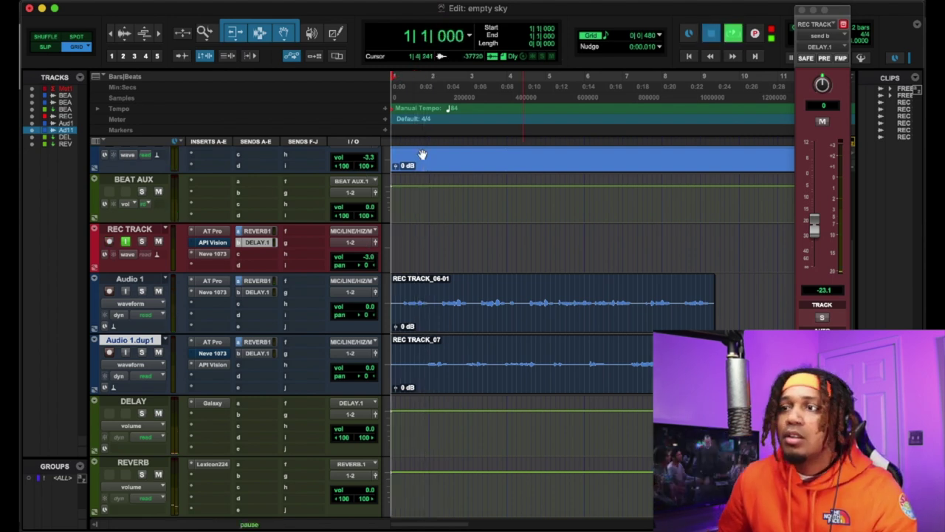
click(259, 342)
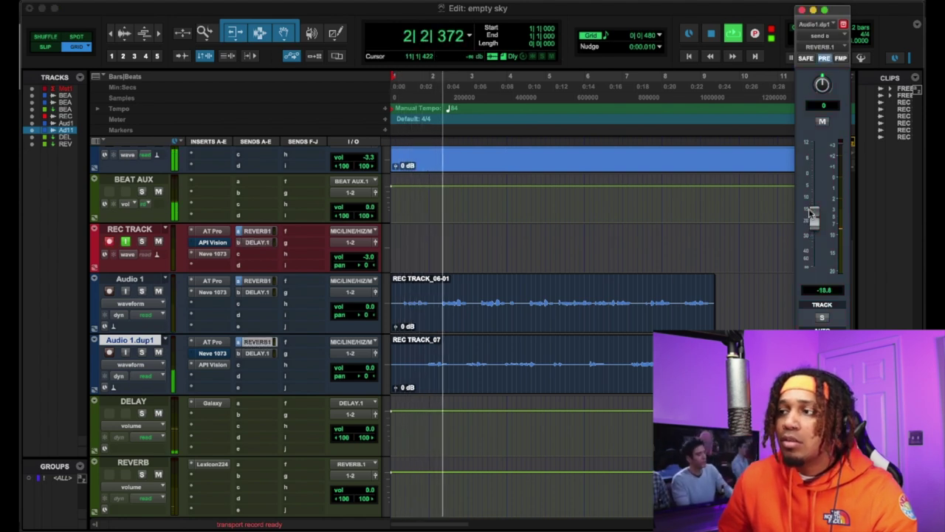
mouse_move(811, 205)
mouse_down()
mouse_move(814, 179)
mouse_move(818, 203)
mouse_up()
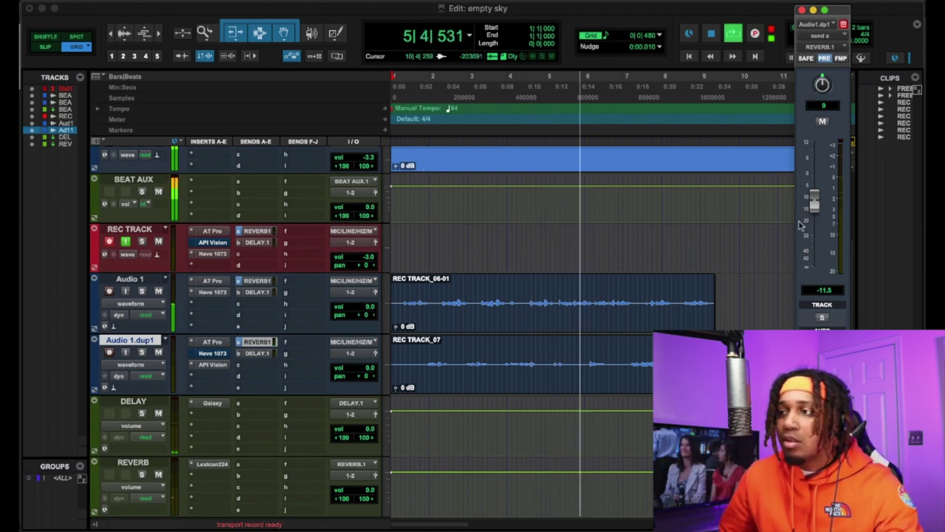
drag(814, 206, 815, 207)
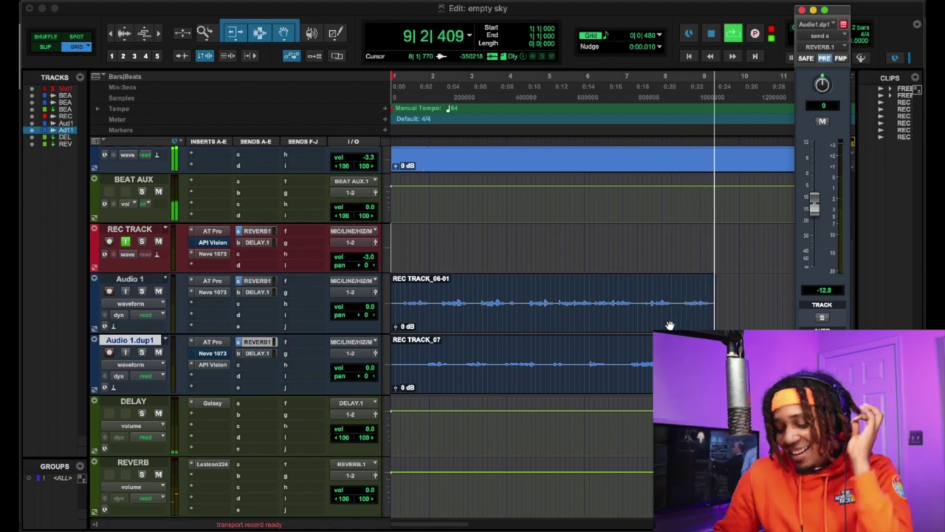
key(space)
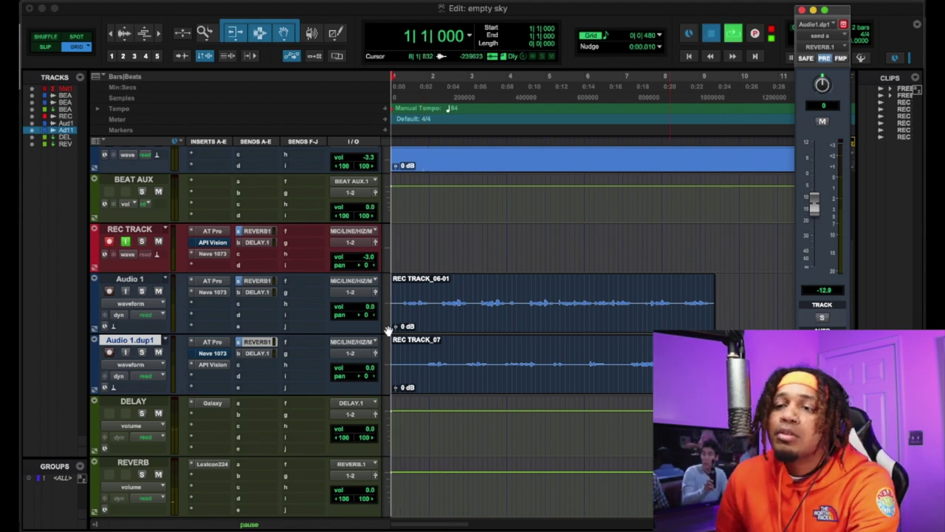
- Play back the takes and inspect the Galaxy Tape Echo on the DELAY track
key(space)
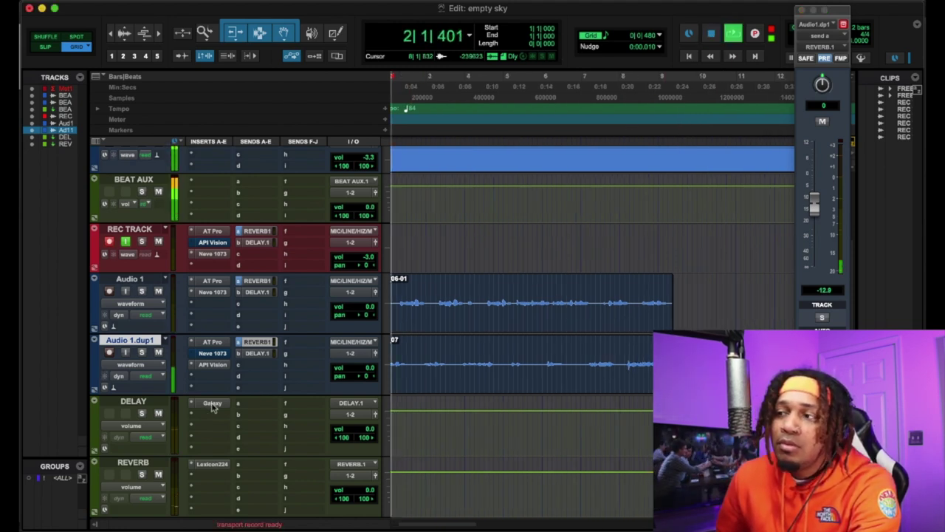
click(212, 403)
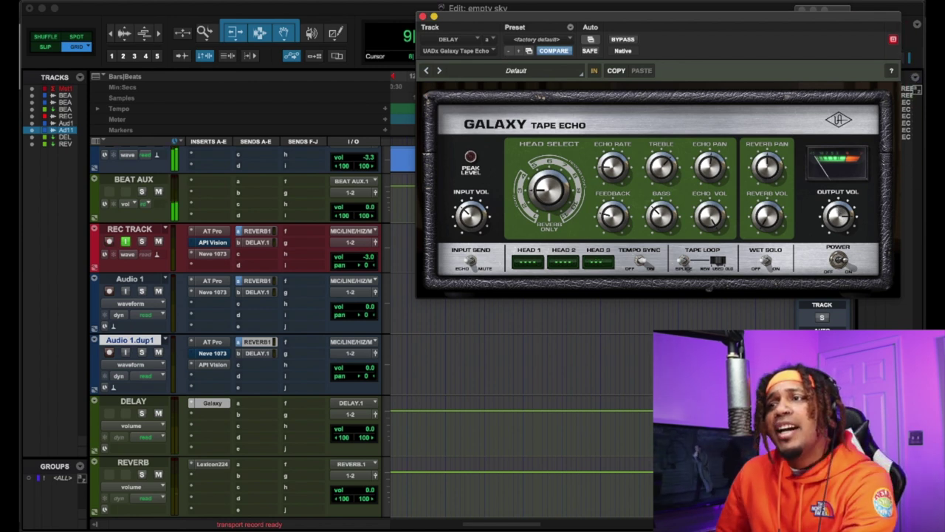
click(421, 15)
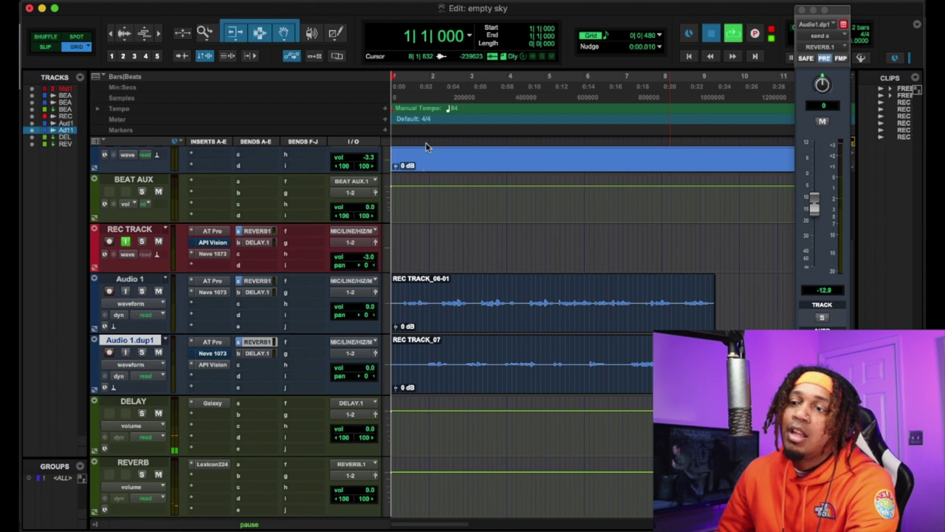
- Play back from the session start and raise the fader of Audio 1's Neve 1073 to about 0
key(space)
scroll(420, 363, down, 2)
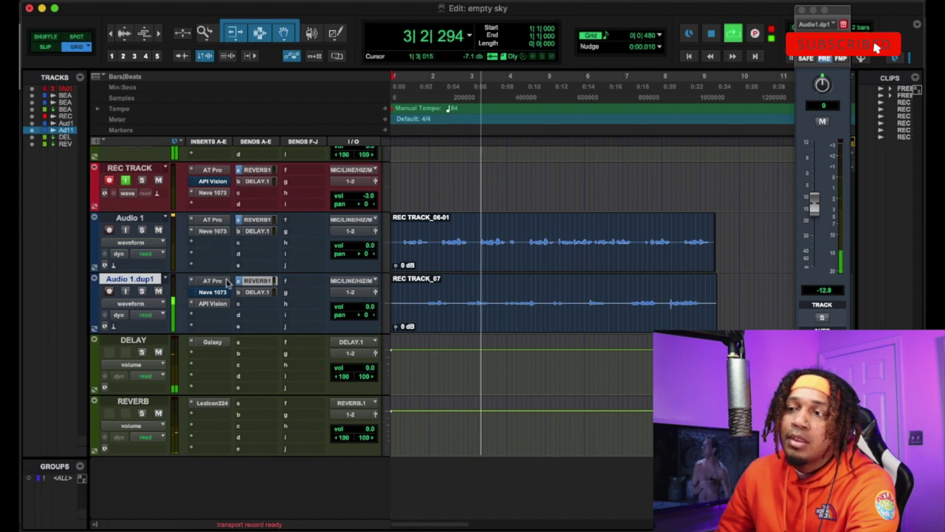
click(213, 231)
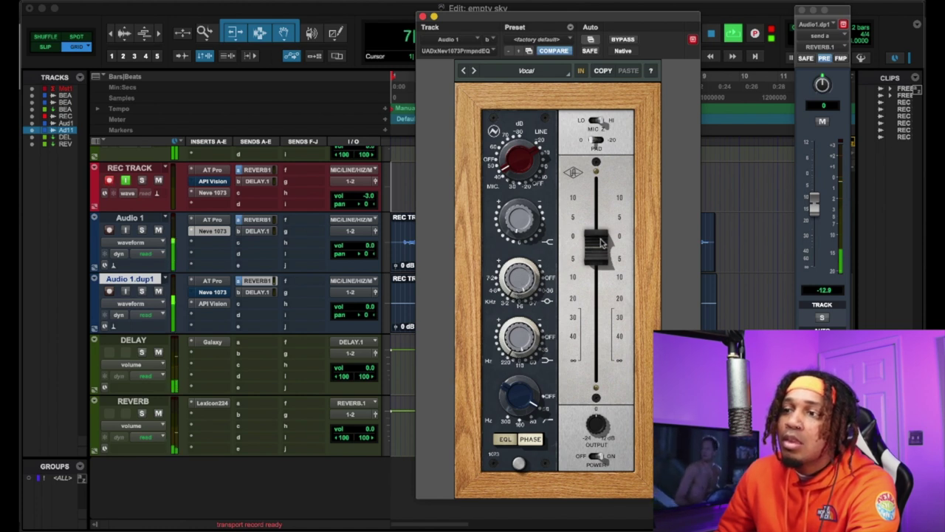
drag(600, 241, 589, 236)
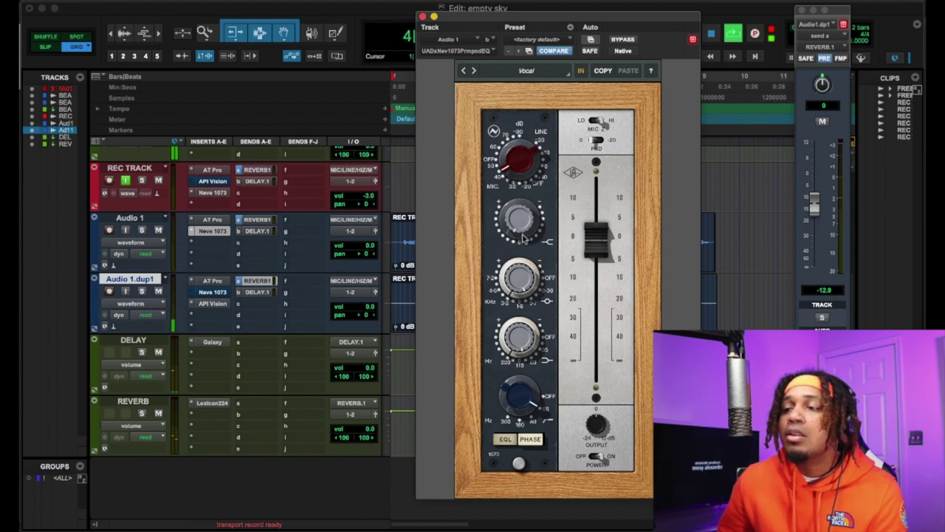
click(422, 15)
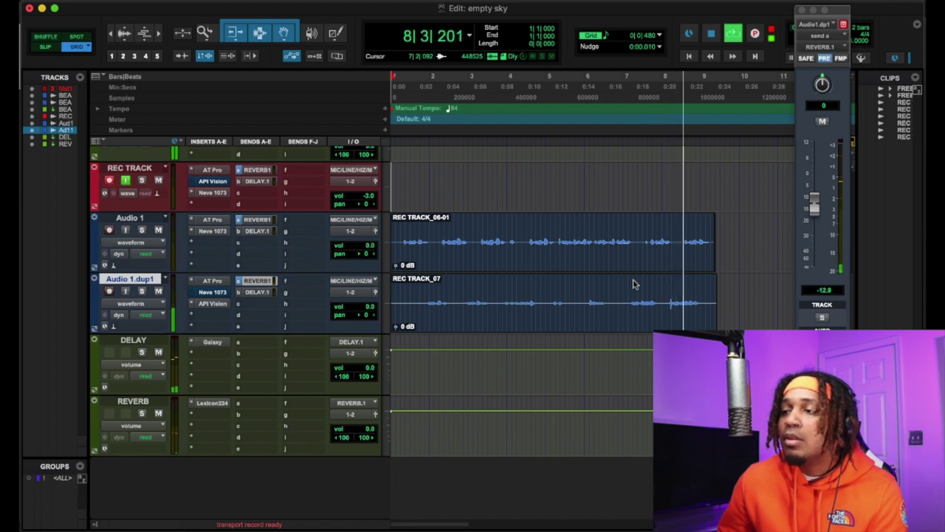
- Return to the session start and listen through both vocal takes
key(space)
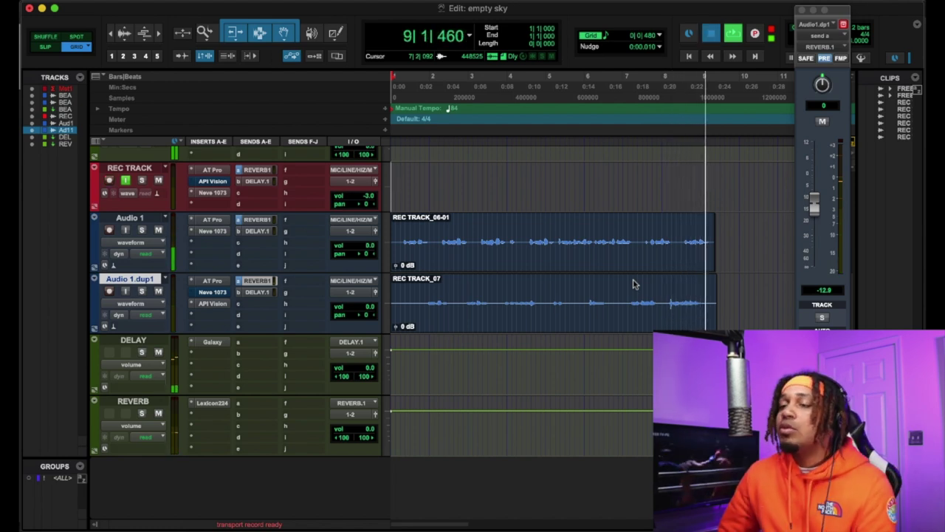
key(Return)
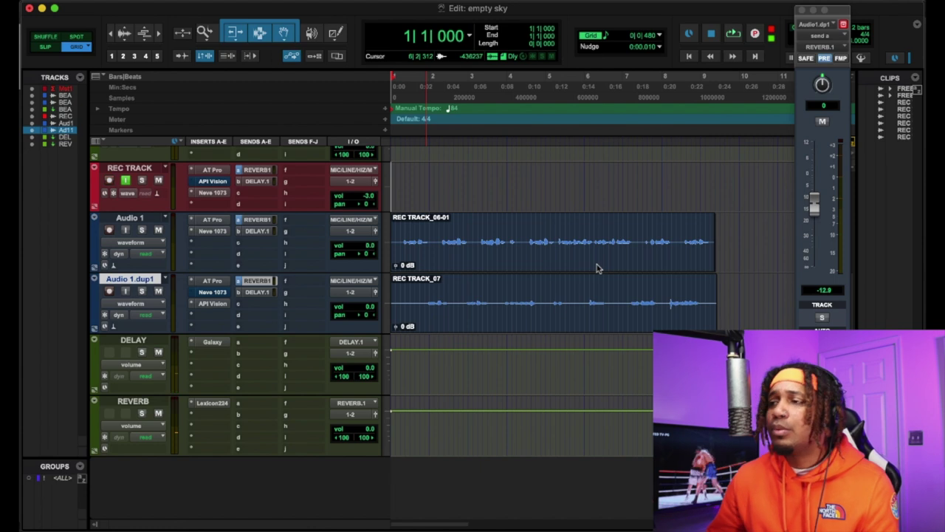
key(space)
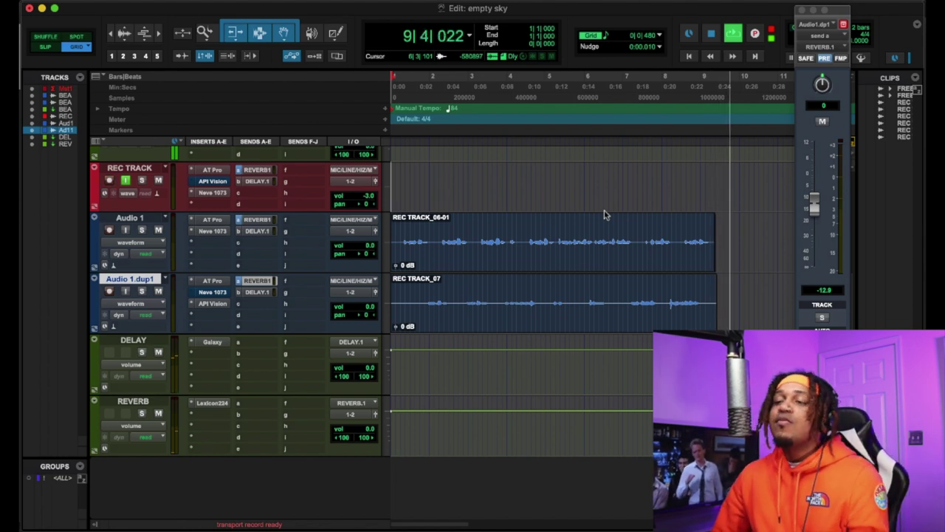
key(space)
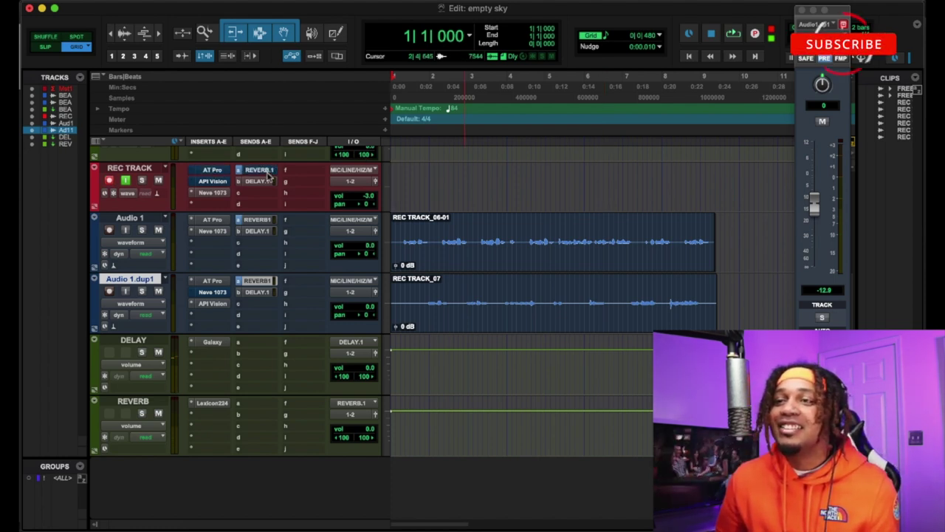
- Turn REC TRACK's input monitoring off and on again, and raise its Neve 1073 fader to just under 5
click(125, 182)
click(126, 182)
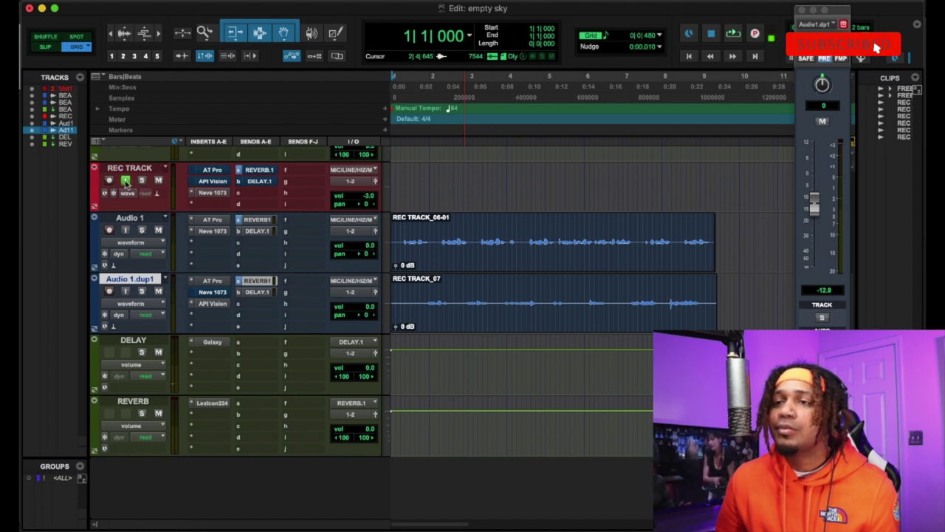
click(214, 193)
drag(607, 248, 607, 232)
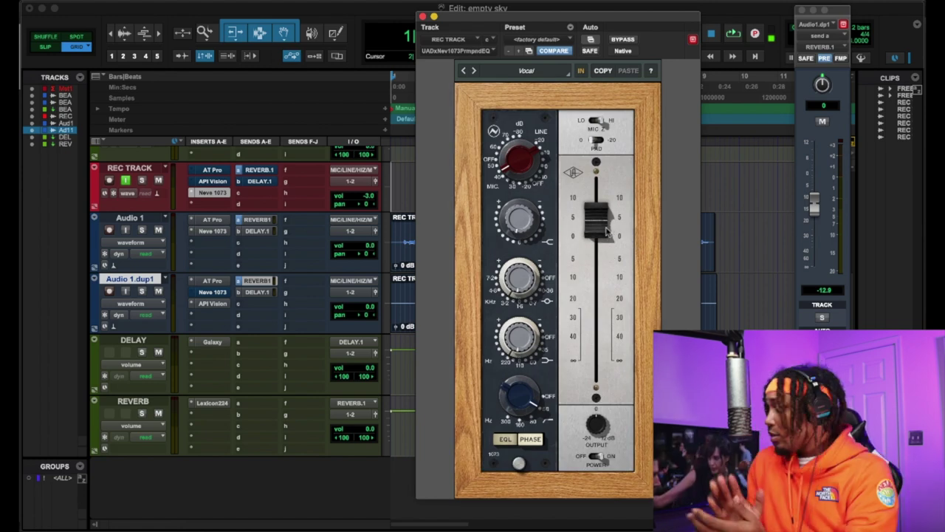